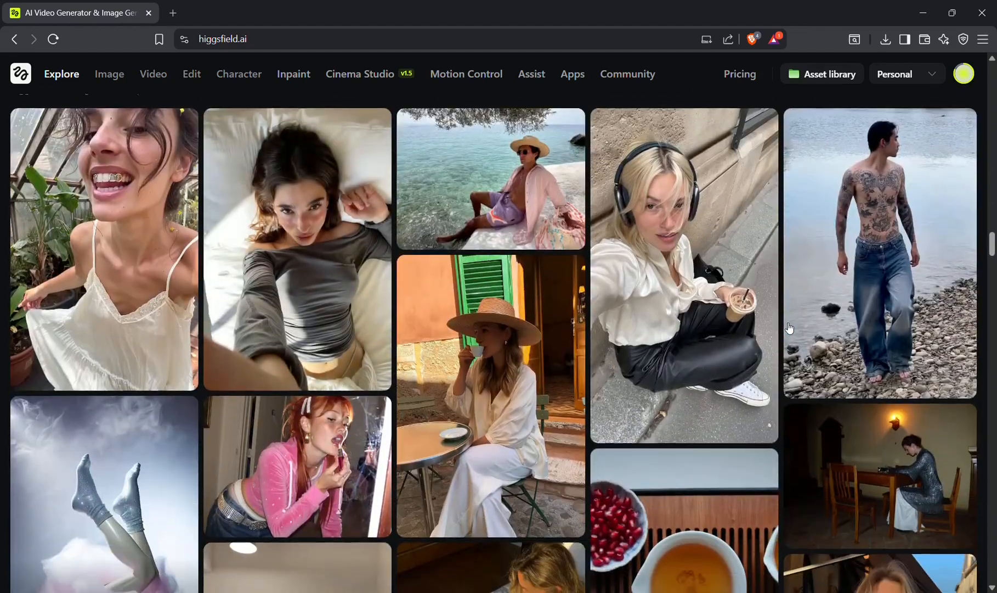
Open the Create Image feature from the Higgsfield home page.
scroll(789, 328, "down", 15)
scroll(789, 327, "down", 10)
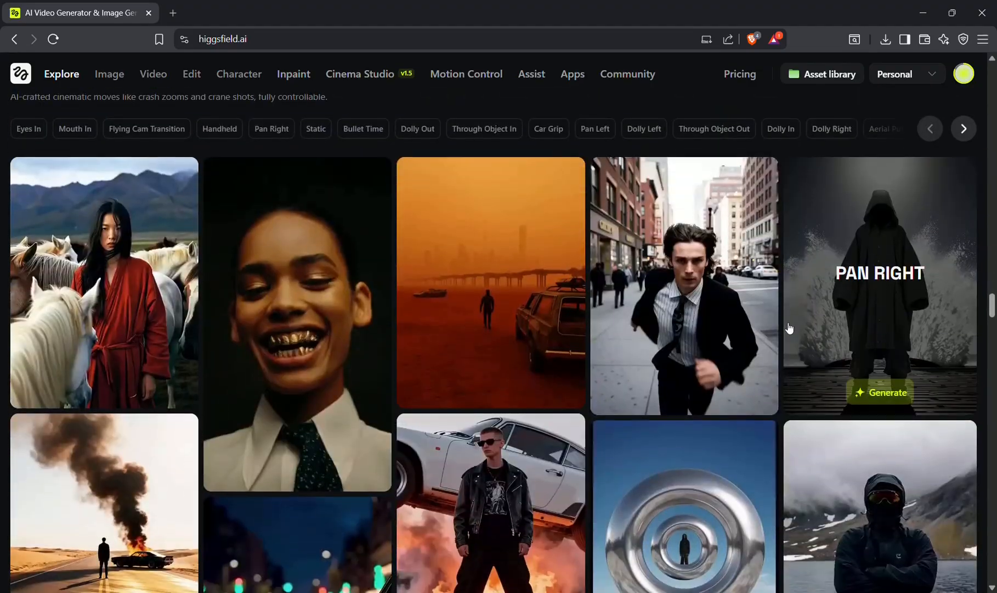
scroll(789, 328, "up", 20)
scroll(789, 327, "up", 20)
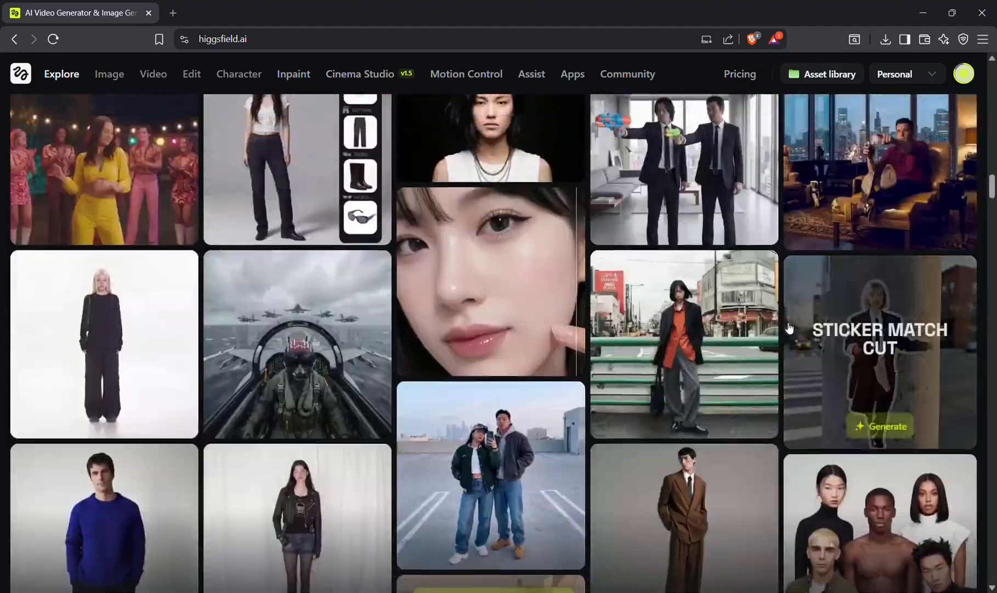
scroll(788, 327, "up", 1)
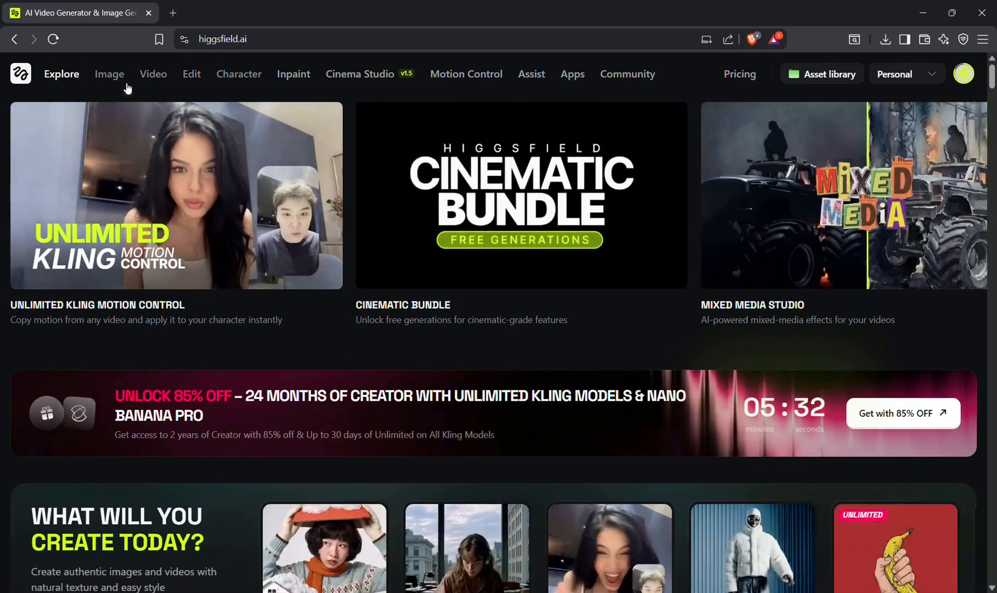
mouse_move(117, 83)
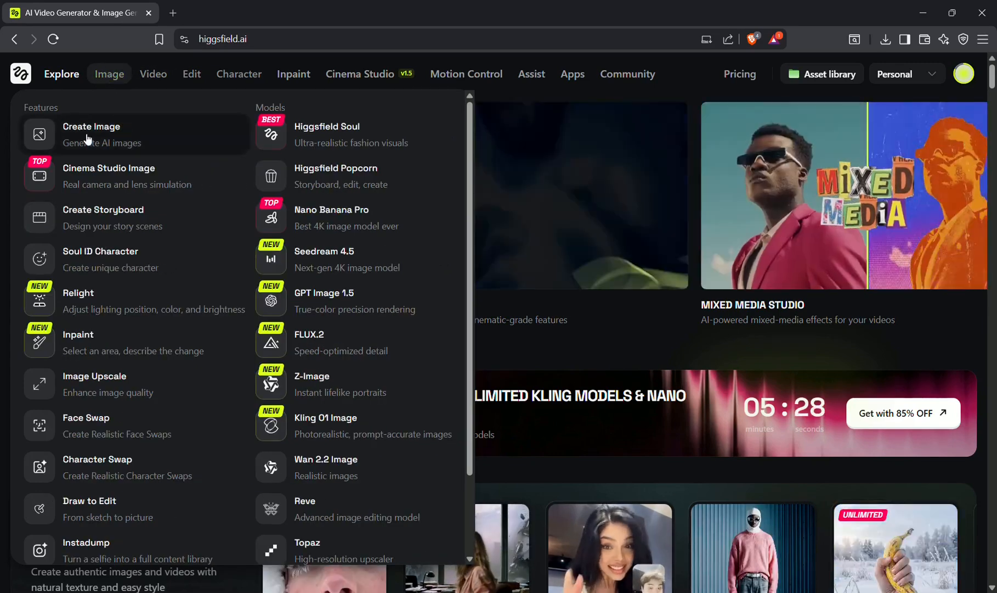
left_click(121, 126)
Examine the Dead Focused poster at full size with its prompt and generation details.
scroll(295, 400, "down", 2)
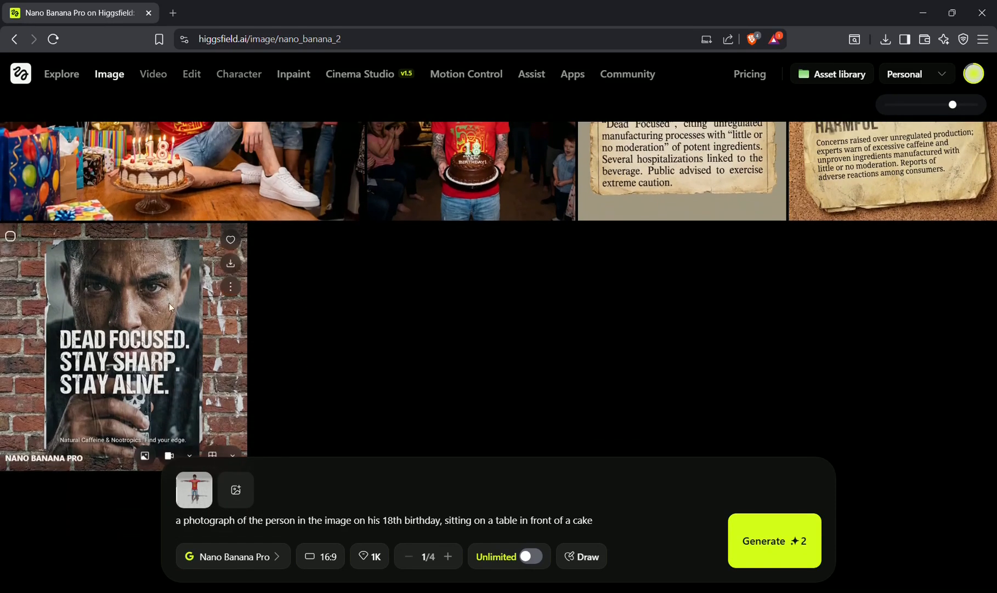
scroll(370, 325, "up", 2)
scroll(371, 323, "down", 3)
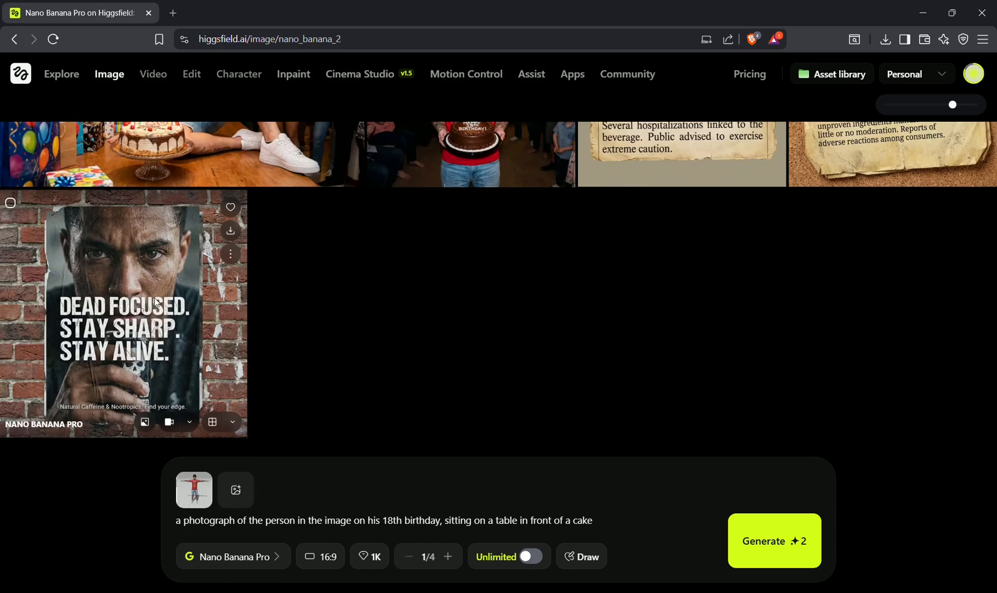
left_click(148, 372)
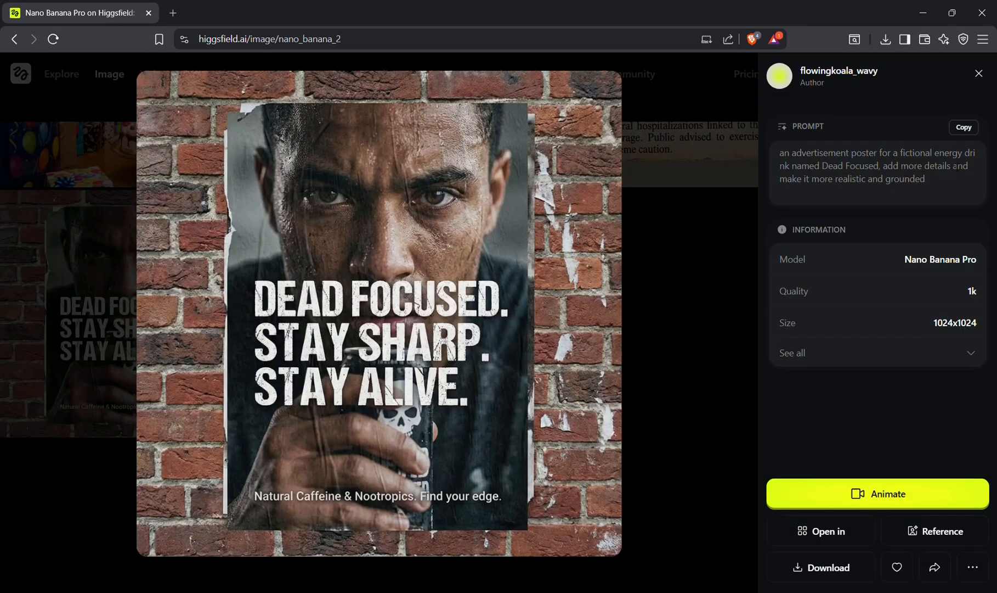
left_click(980, 74)
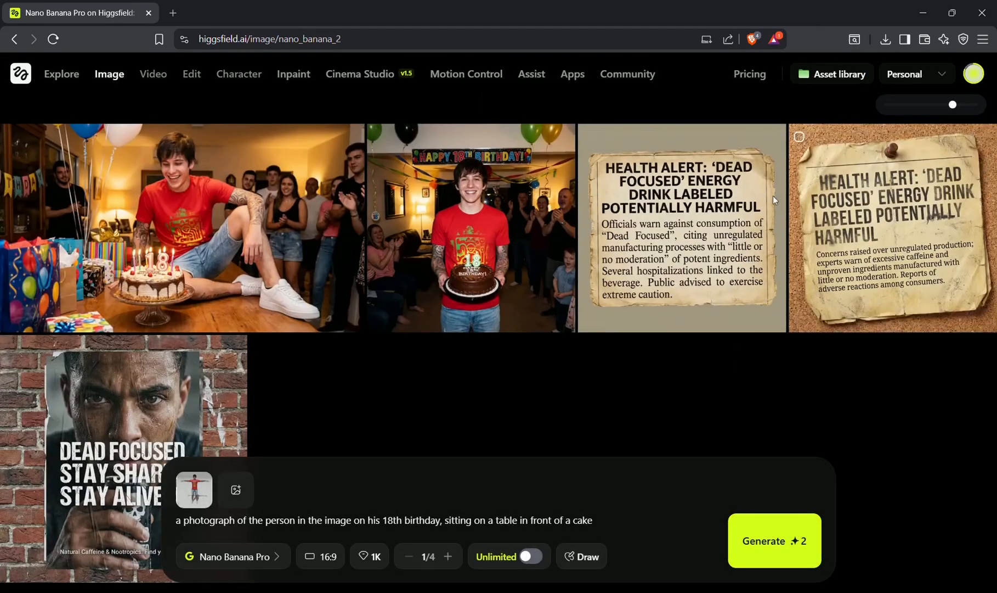
Examine the two newspaper clipping images, noting the "no background and clean format" wording in the plain-background version's prompt.
left_click(891, 221)
left_click(979, 74)
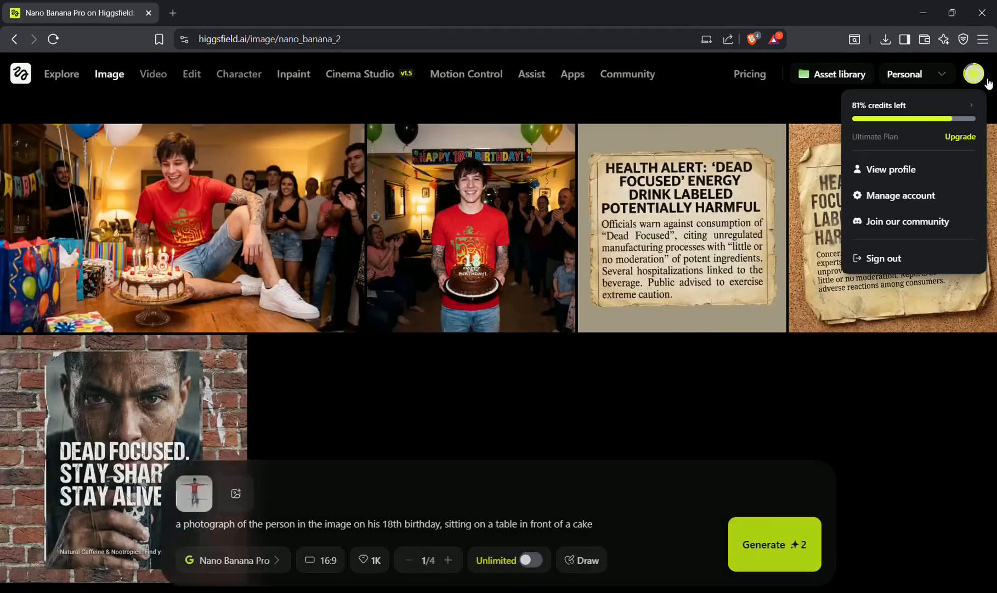
left_click(708, 269)
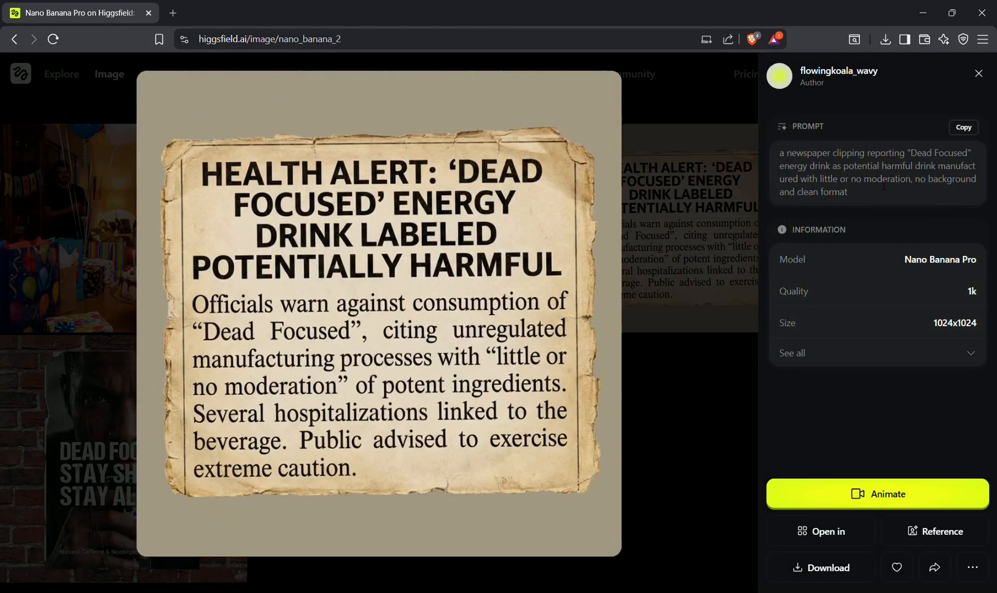
left_click_drag(921, 182, 852, 191)
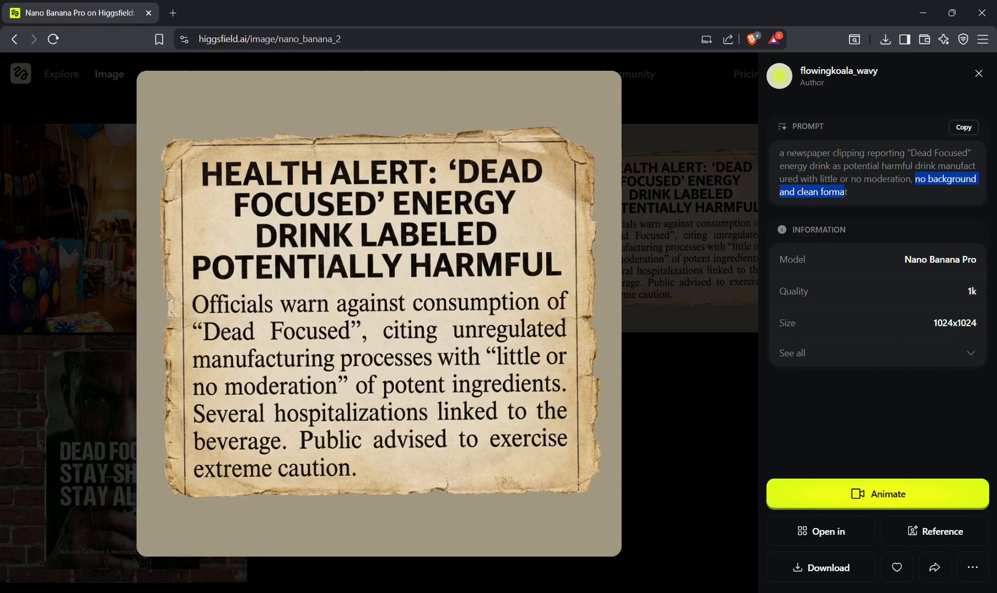
left_click(980, 73)
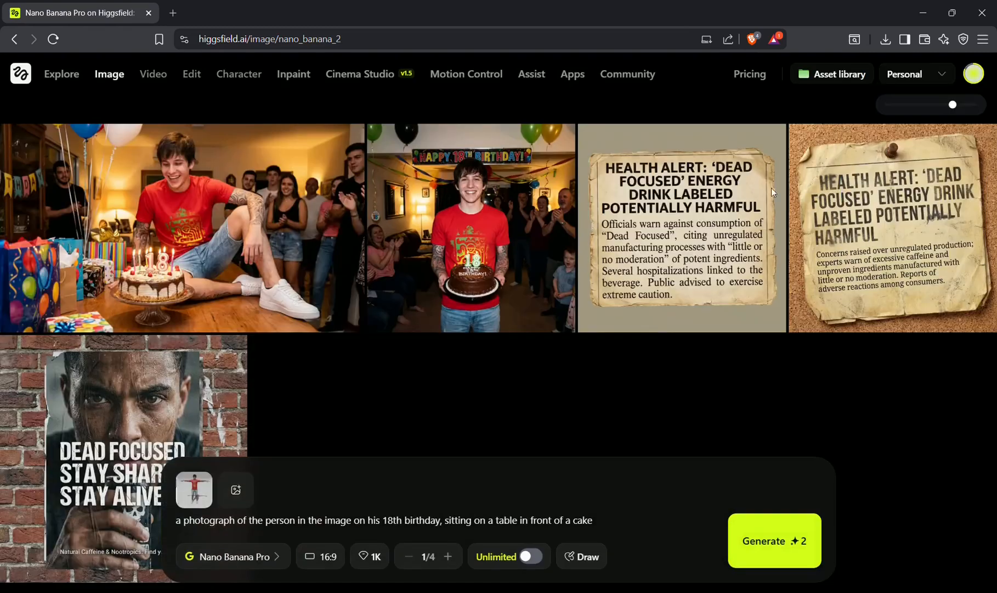
Examine the two 18th birthday images, their prompts and the uploaded character reference image behind them.
left_click(457, 230)
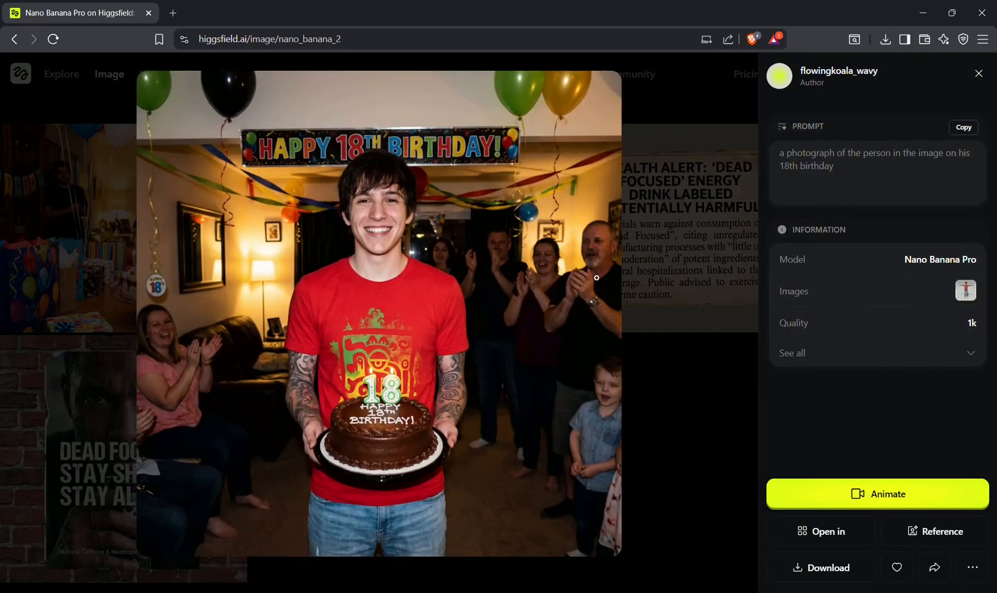
left_click(967, 289)
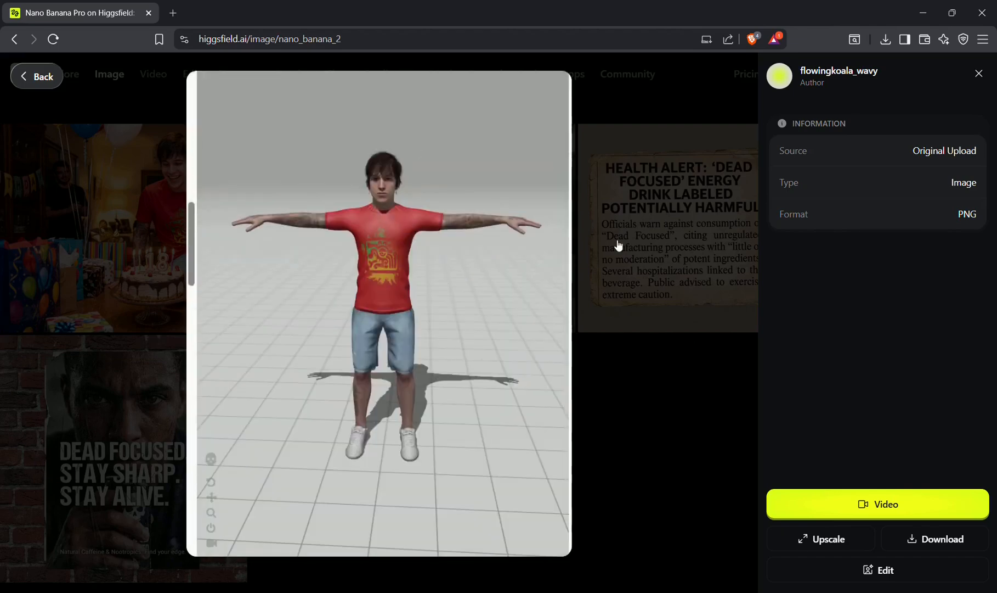
left_click(979, 73)
left_click(417, 149)
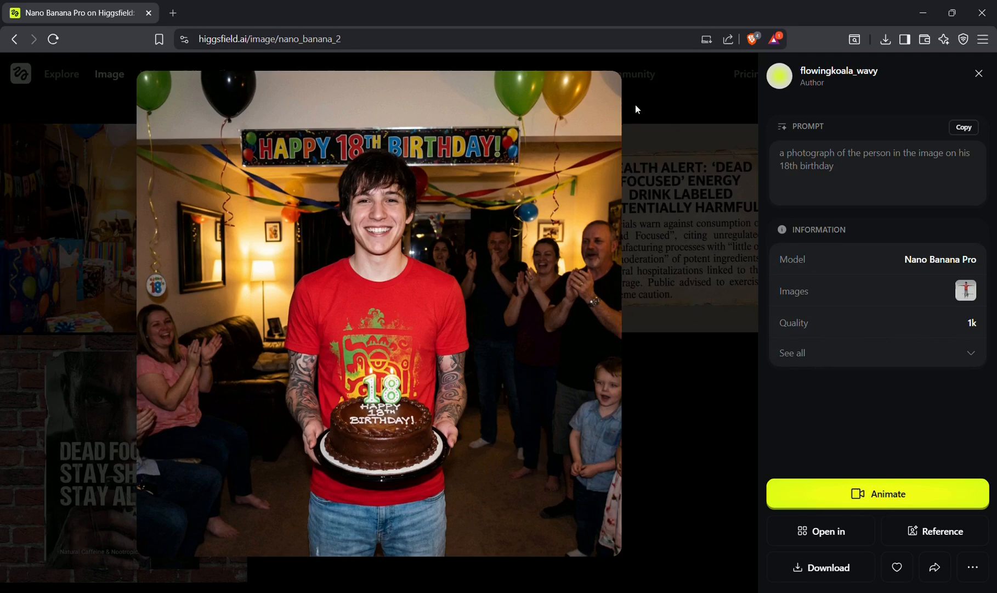
left_click(979, 73)
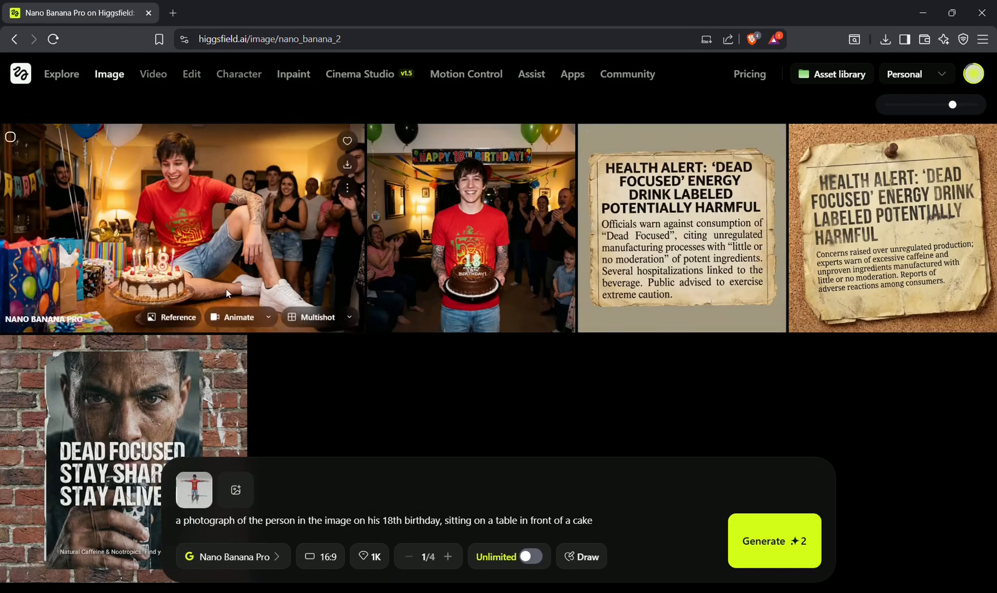
left_click(260, 198)
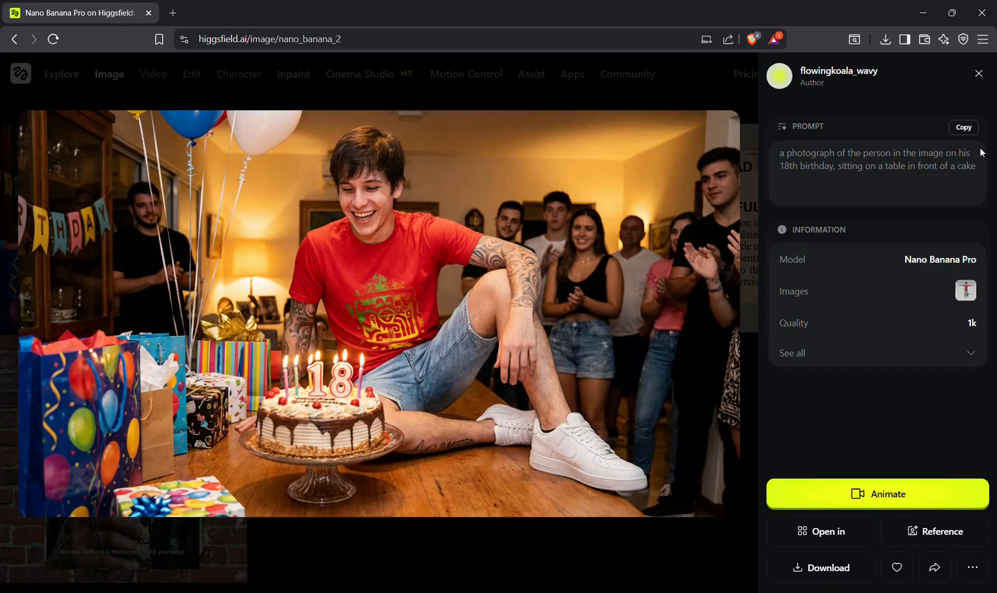
left_click(978, 73)
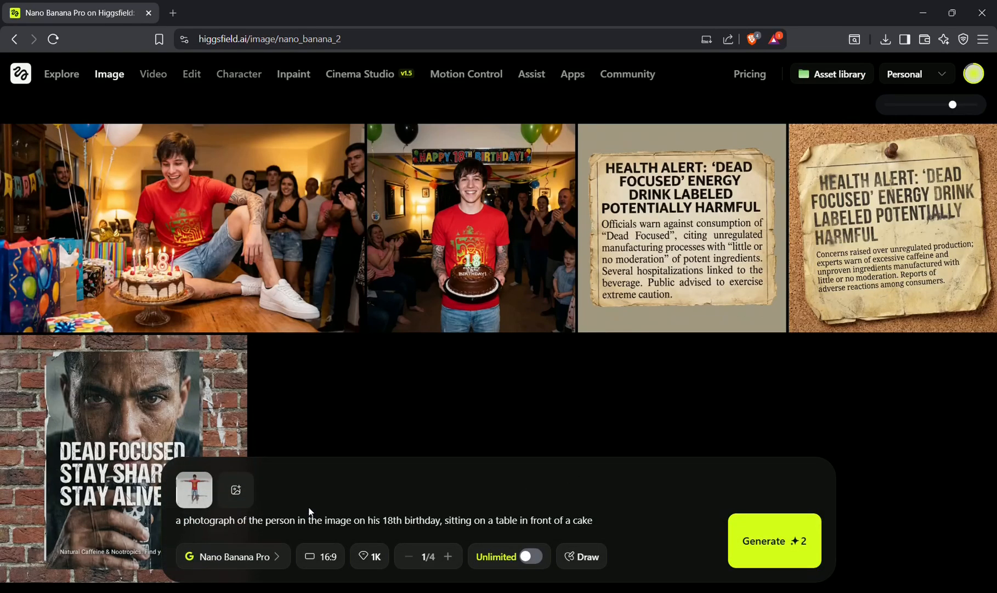
Clear the existing prompt and replace the character reference with an uploaded image of a cloaked figure facing a castle.
left_click_drag(621, 526, 164, 518)
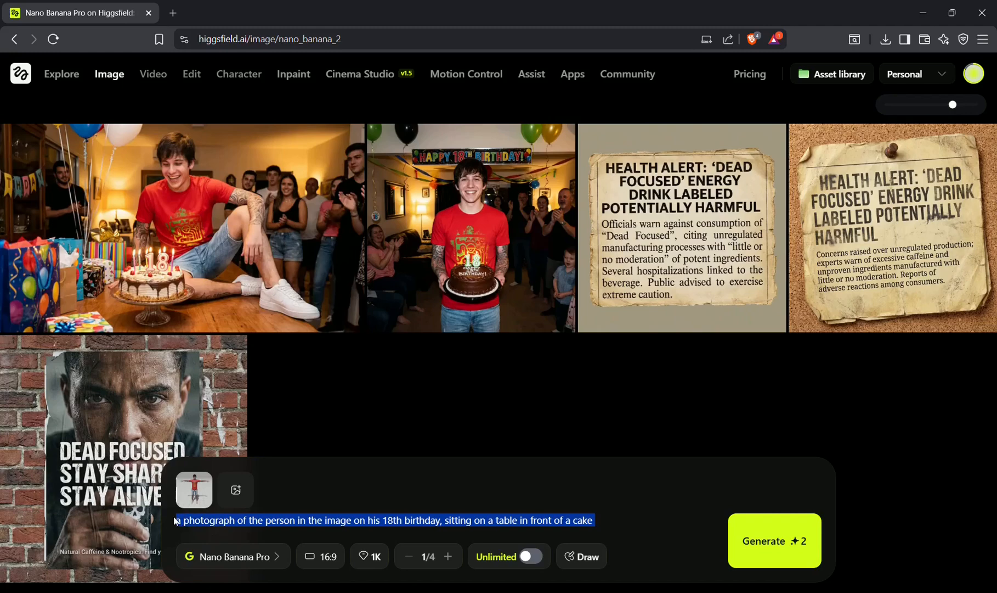
key("BackSpace")
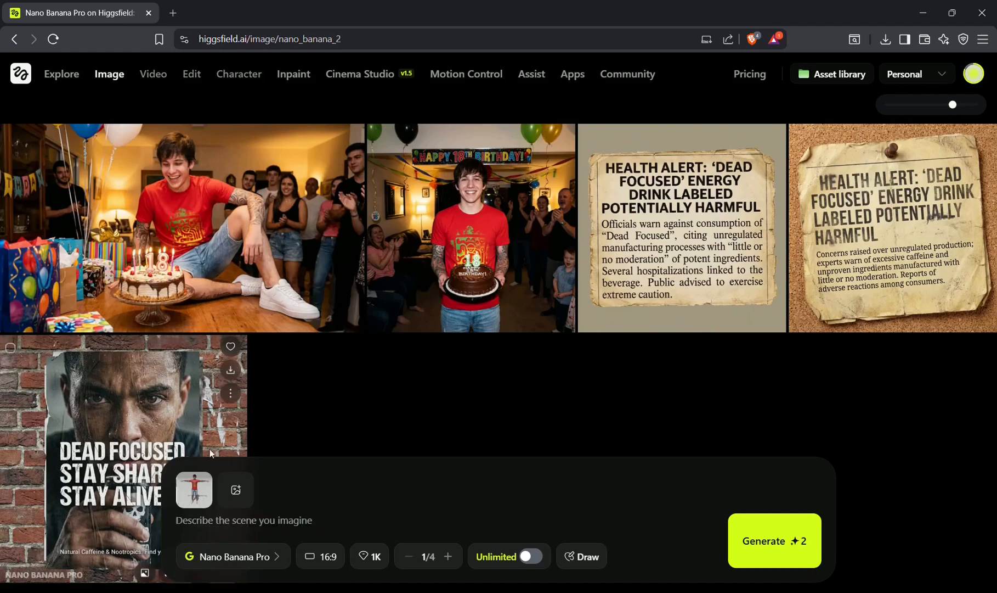
left_click(212, 481)
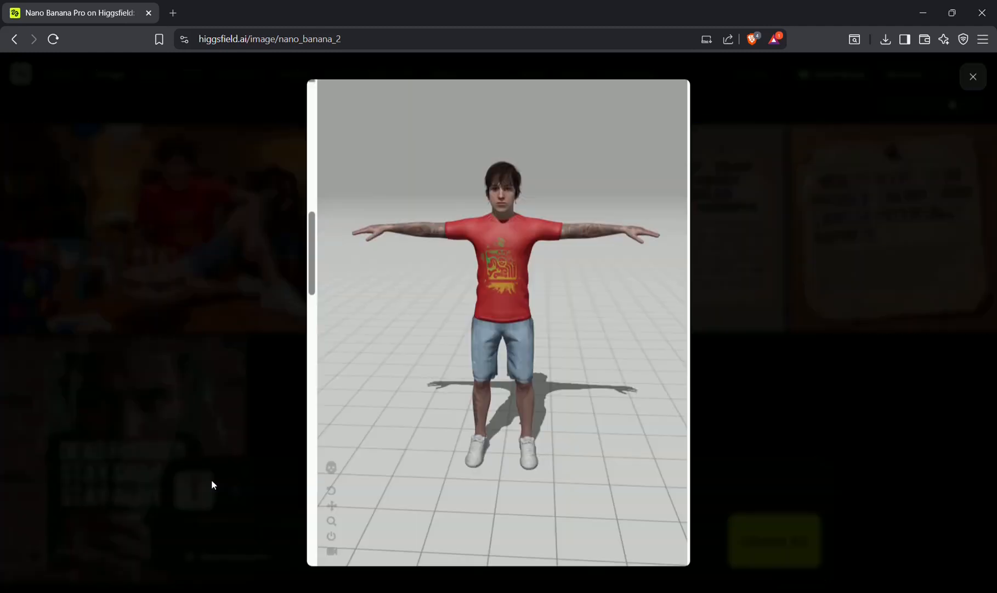
left_click(985, 74)
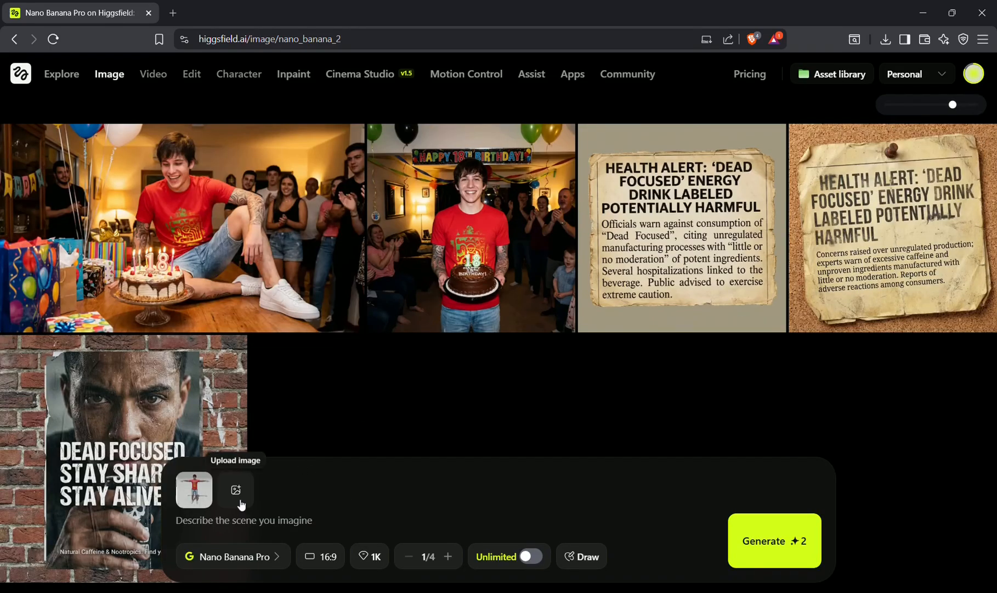
left_click(212, 471)
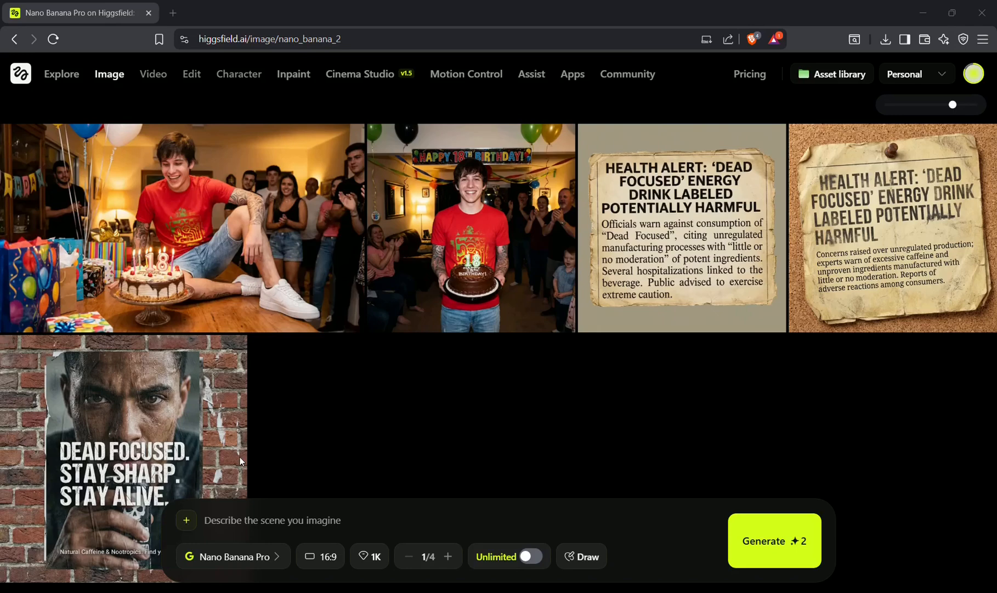
double_click(363, 312)
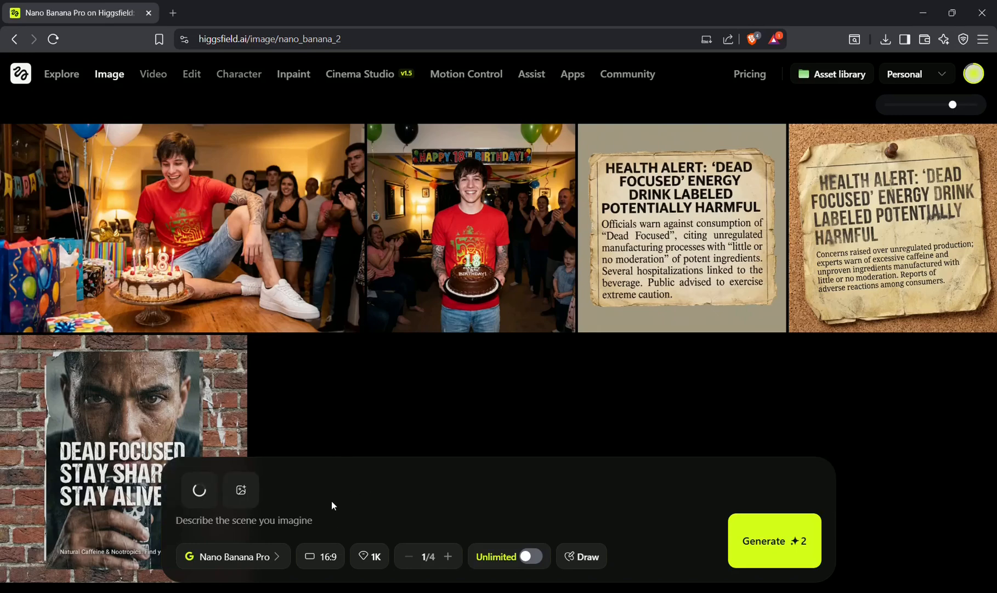
Review the available generation models and aspect ratios, keeping Nano Banana Pro and 16:9.
left_click(257, 556)
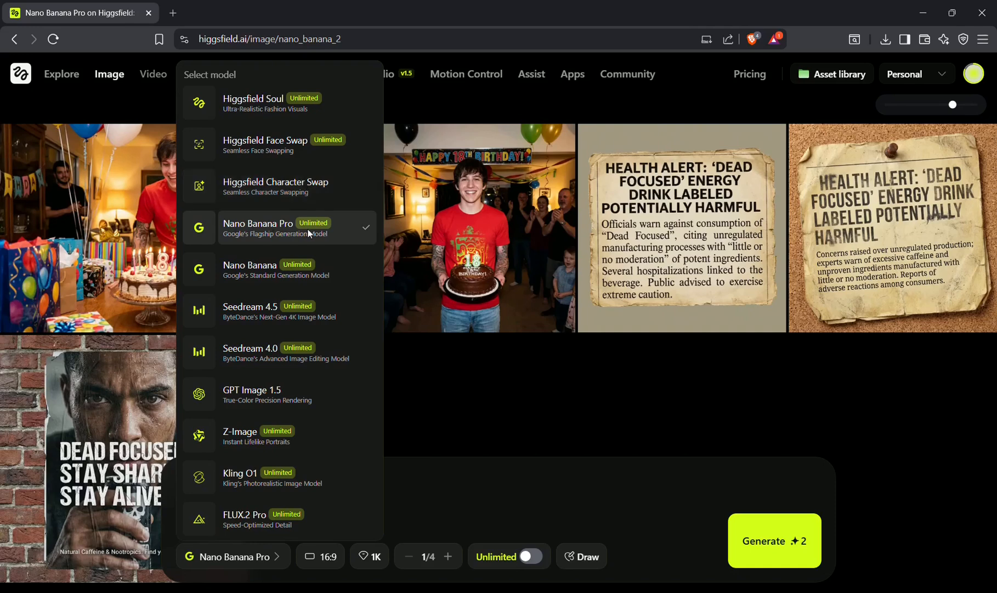
left_click(418, 447)
left_click(319, 569)
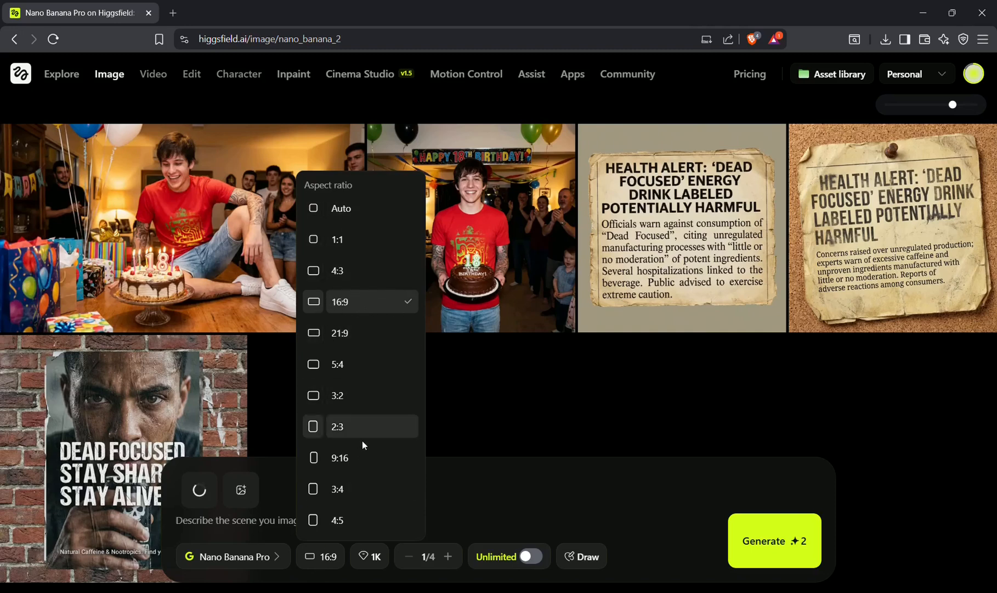
left_click(478, 490)
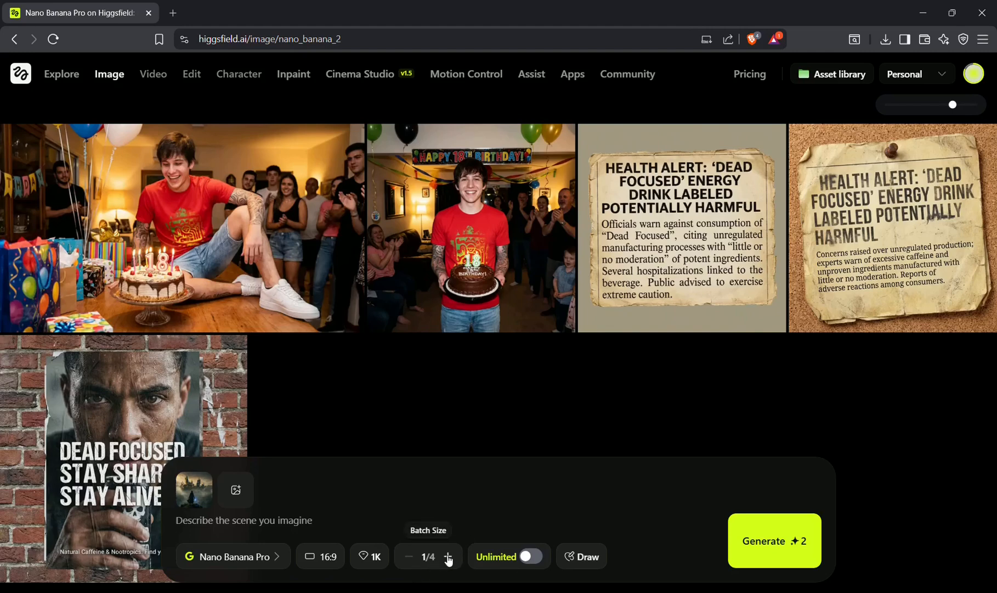
left_click(449, 556)
left_click(449, 556)
left_click(449, 556)
left_click(413, 559)
left_click(413, 559)
left_click(414, 562)
Generate an image with the prompt "explore the castle in this image".
type("explor")
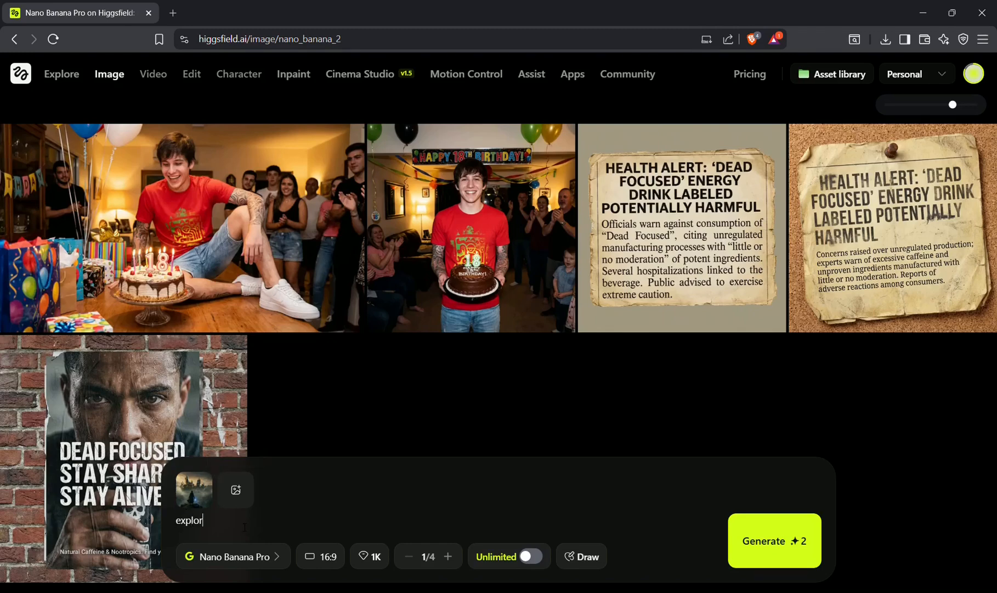
type("e the castle in this image")
key("Return")
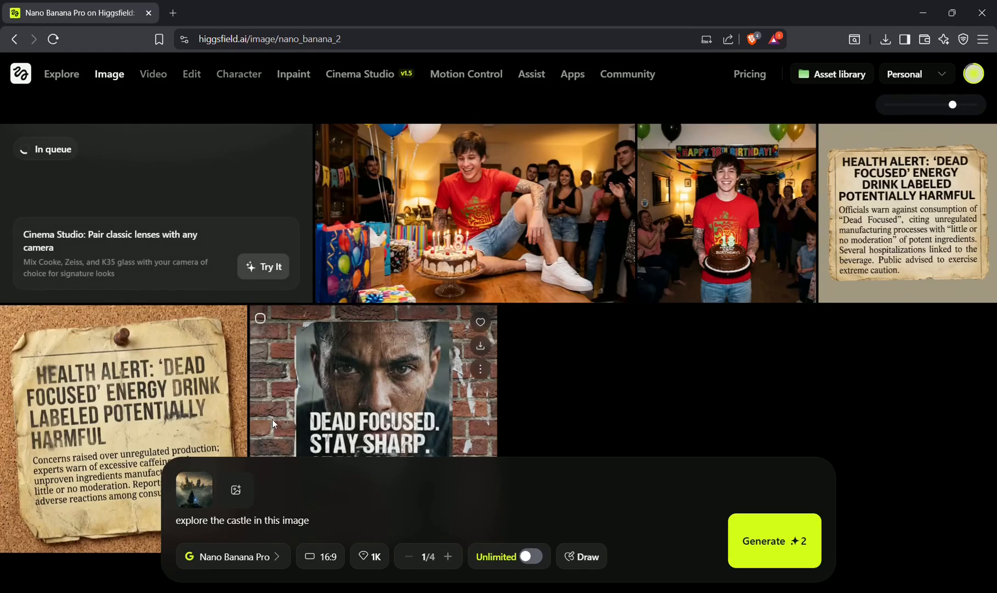
View the newly generated castle interior image at full size, then return to the gallery.
scroll(316, 329, "down", 1)
scroll(317, 328, "up", 1)
scroll(263, 333, "down", 2)
scroll(263, 333, "up", 2)
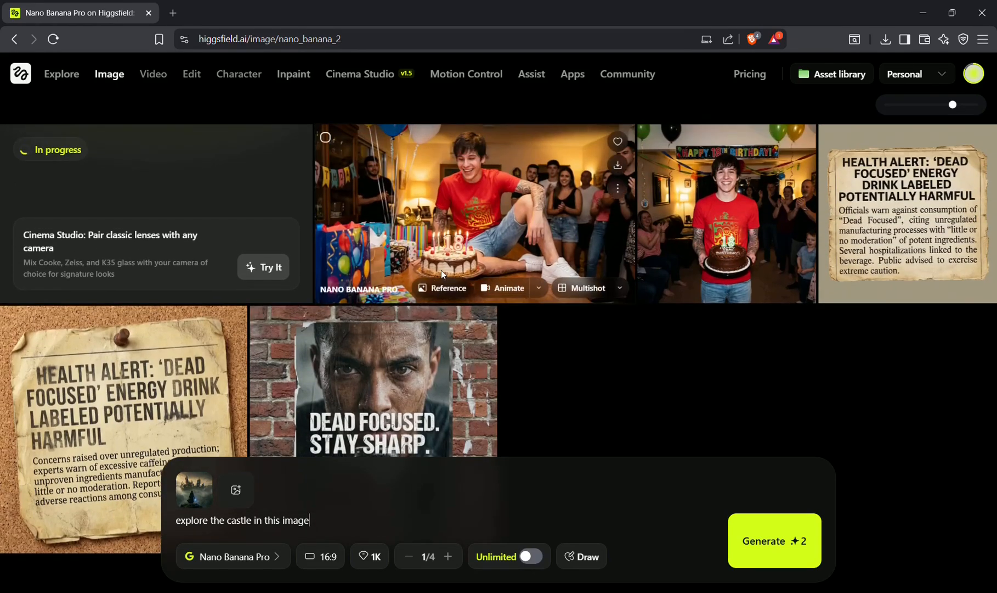
mouse_move(410, 168)
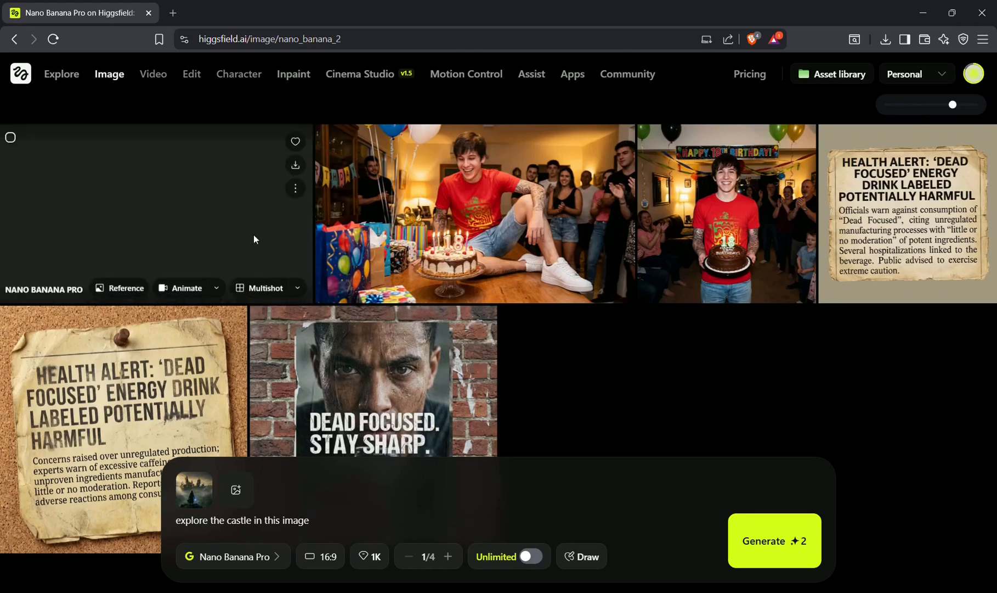
left_click(220, 204)
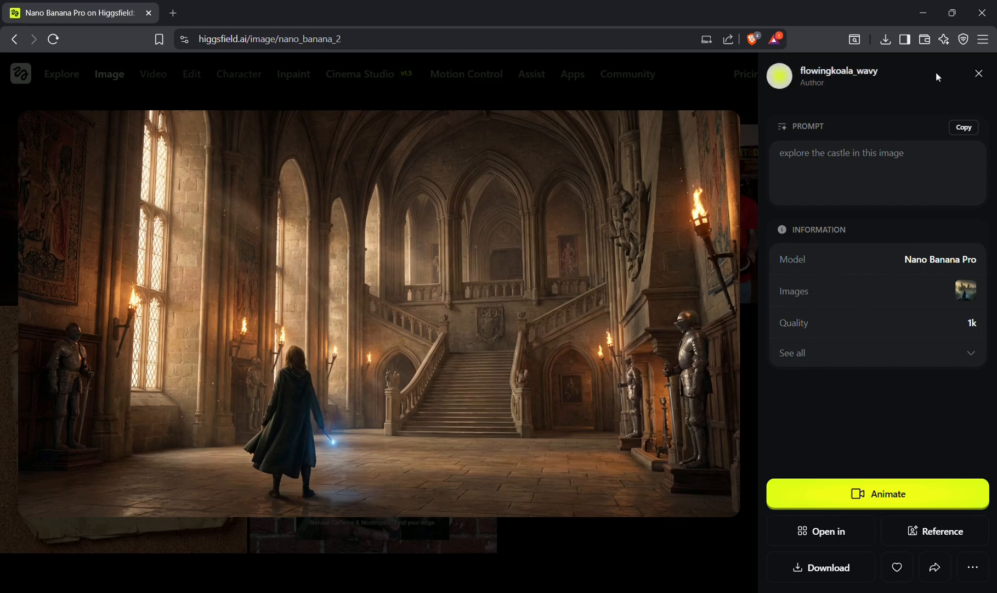
left_click(976, 74)
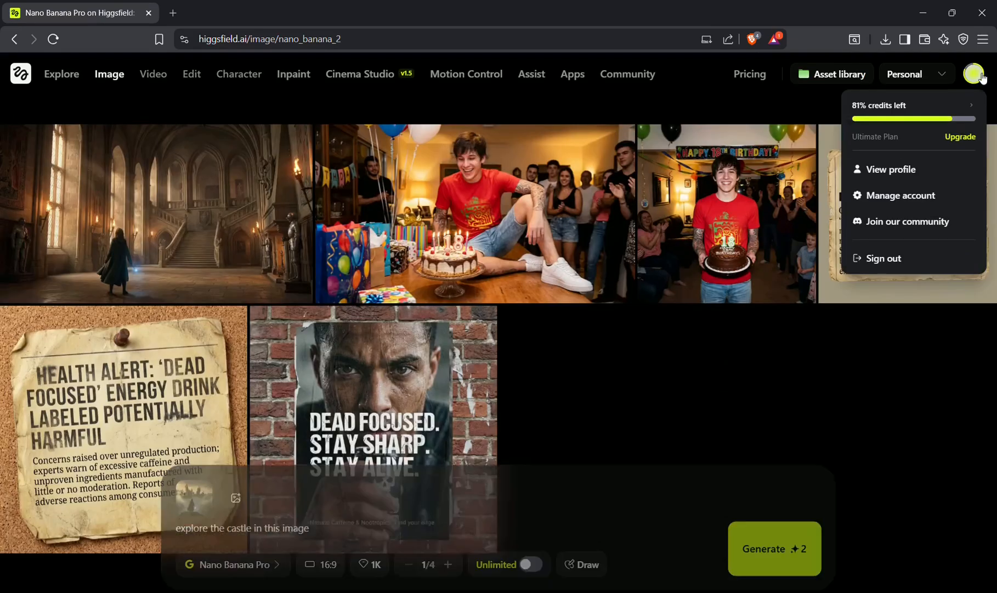
Check the available output quality options, keeping 1K.
left_click(373, 556)
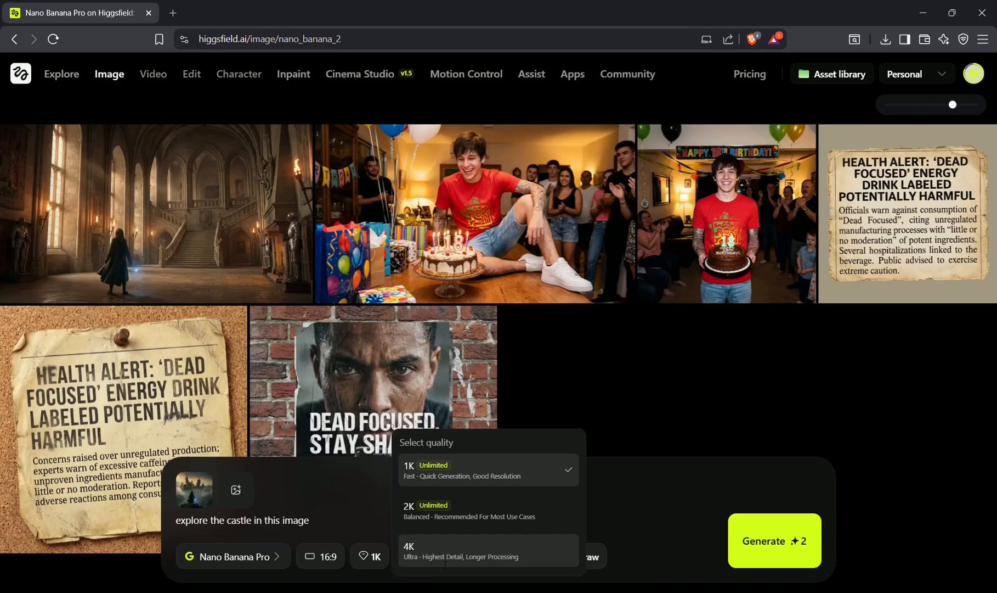
left_click(334, 486)
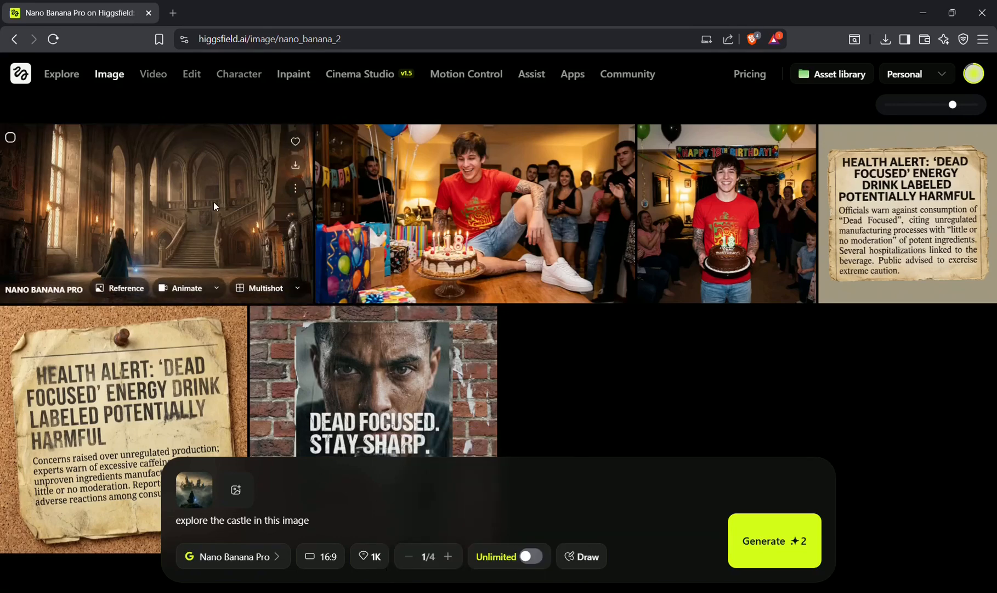
Open the video creation page and bring up the motion presets for the current video model.
mouse_move(153, 78)
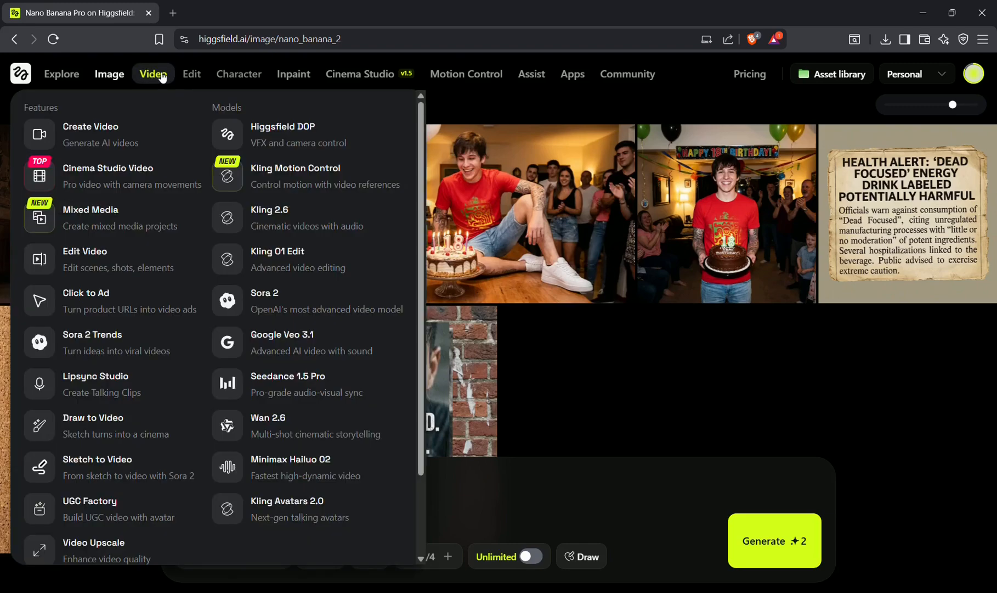
left_click(109, 131)
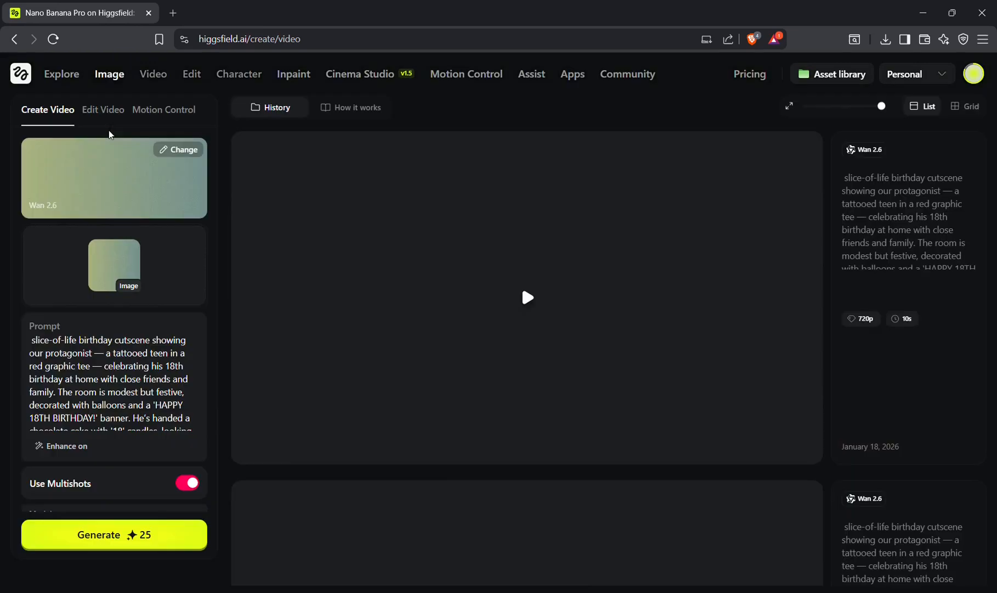
left_click(179, 150)
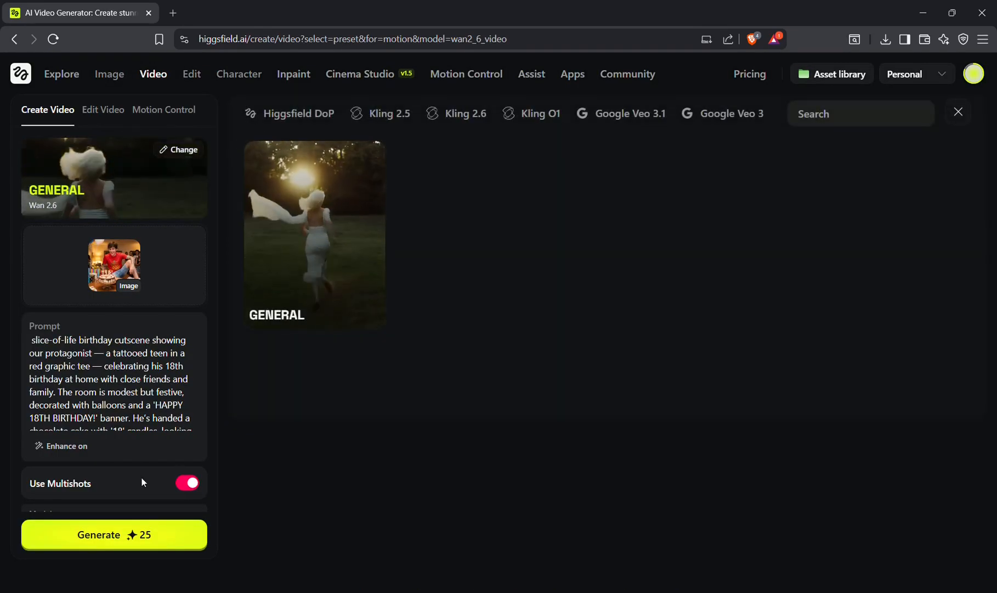
Review the Higgsfield, Sora, Google Veo and Wan video models, keep Wan 2.6, and set 15 seconds at 1080p.
scroll(142, 480, "down", 2)
left_click(65, 458)
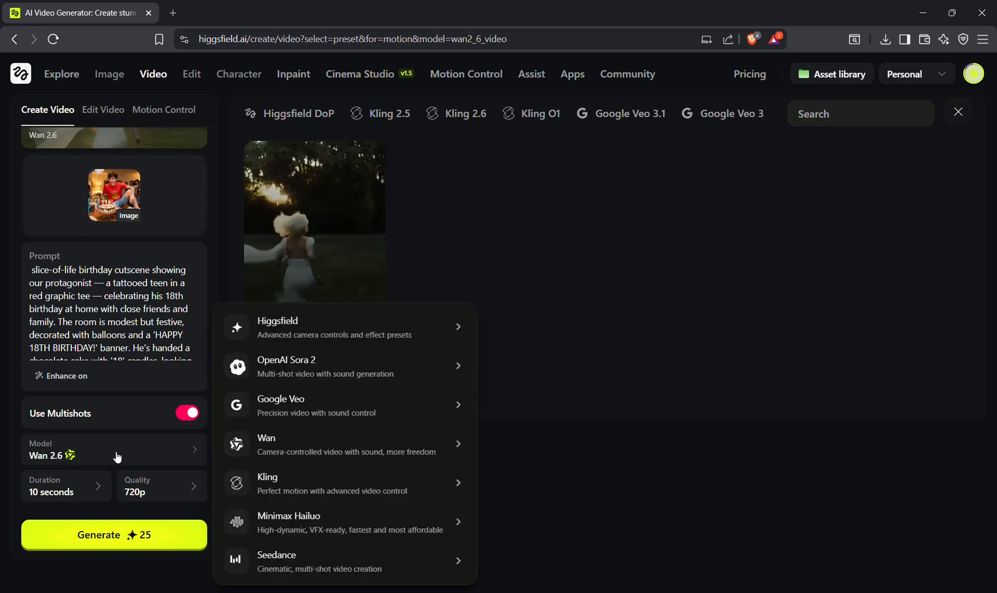
mouse_move(311, 322)
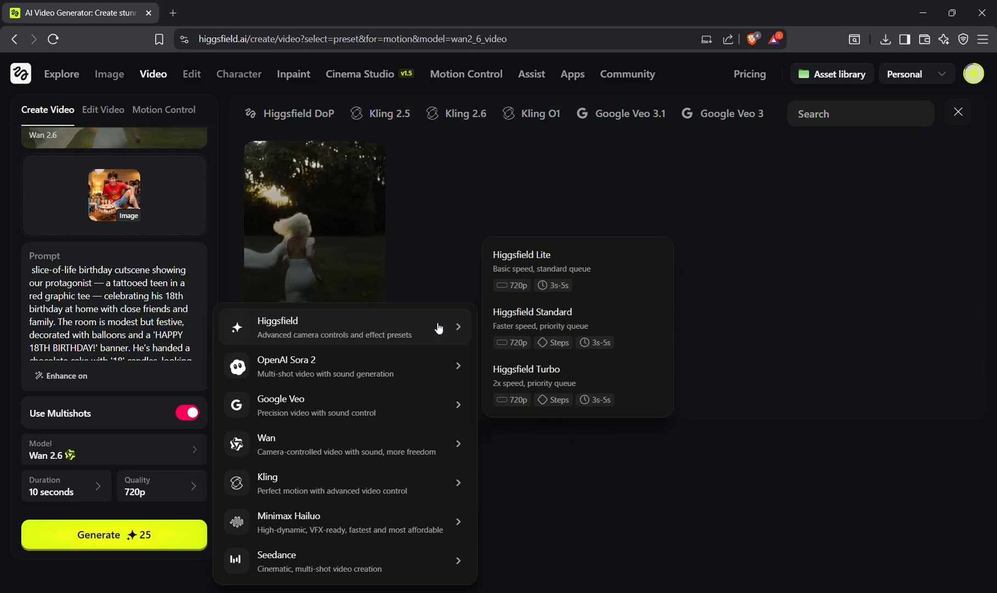
mouse_move(386, 369)
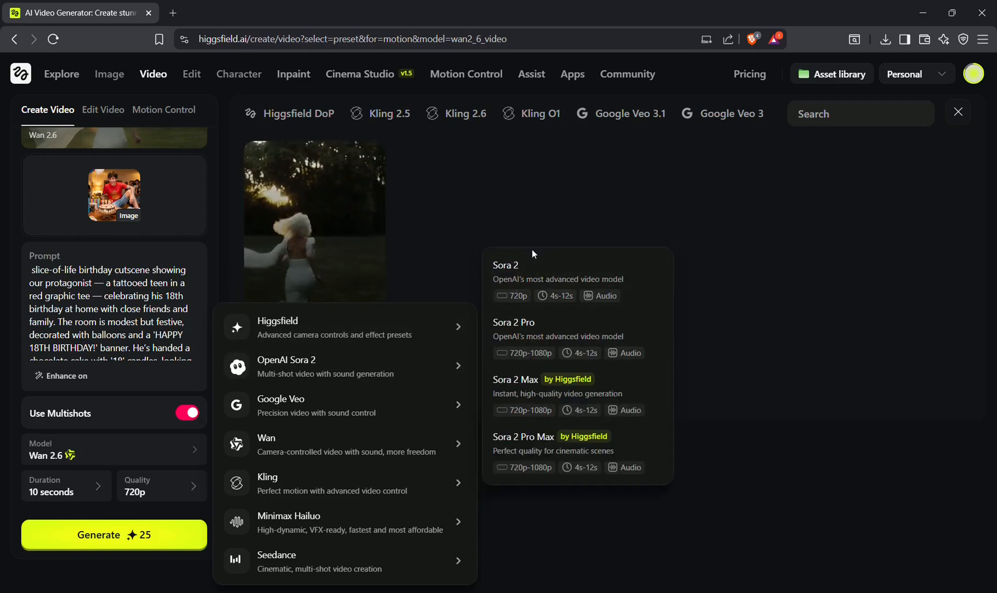
mouse_move(358, 420)
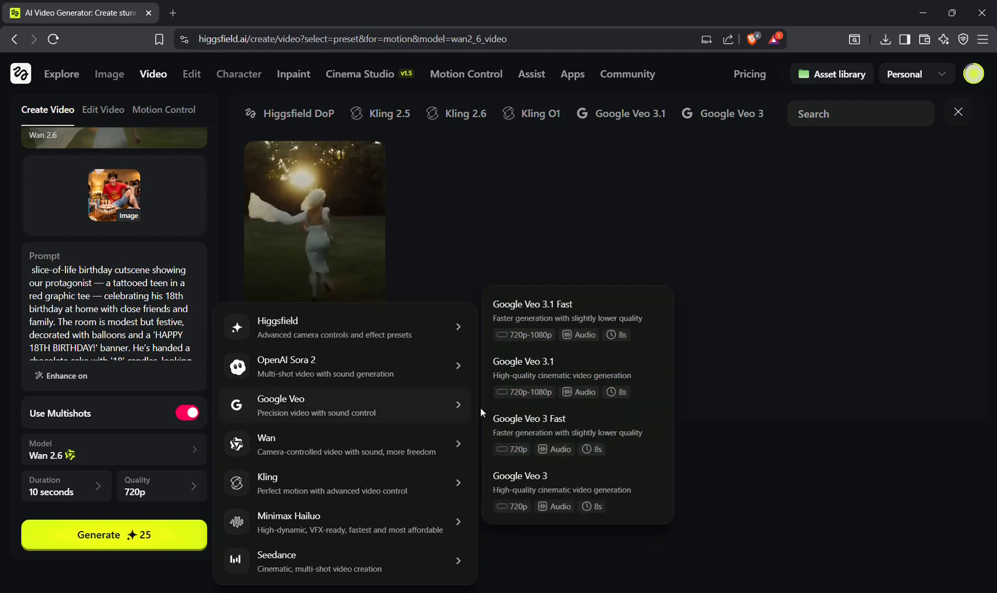
mouse_move(403, 439)
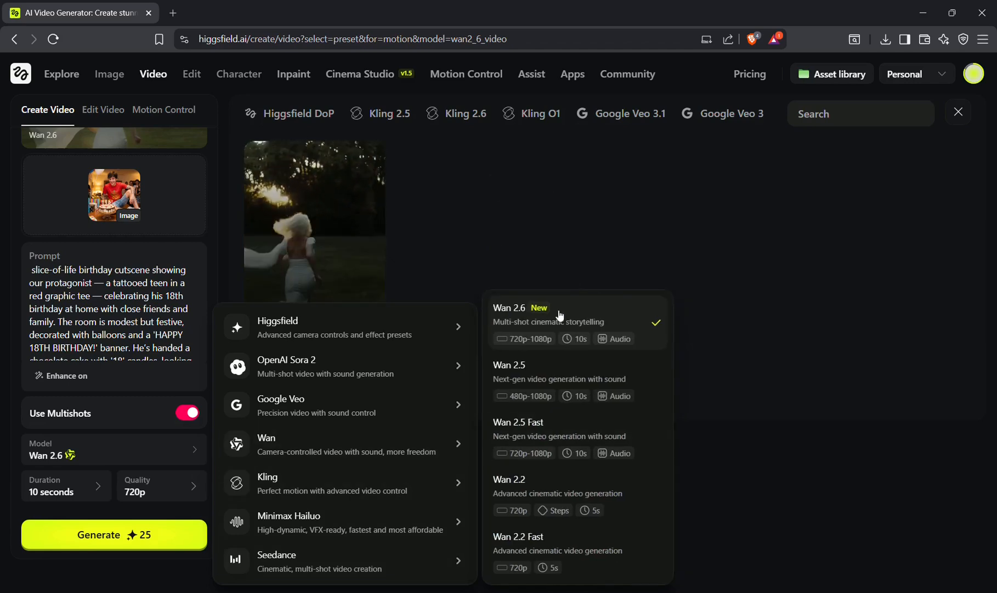
left_click(607, 320)
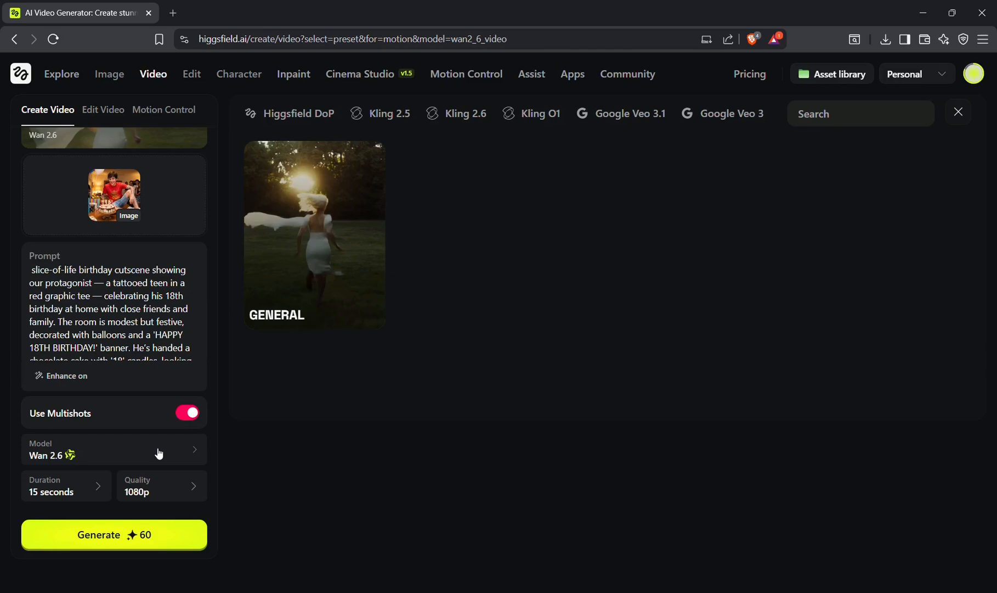
Set the video output quality to 720p and look over the generation settings.
scroll(179, 470, "up", 2)
scroll(179, 469, "down", 2)
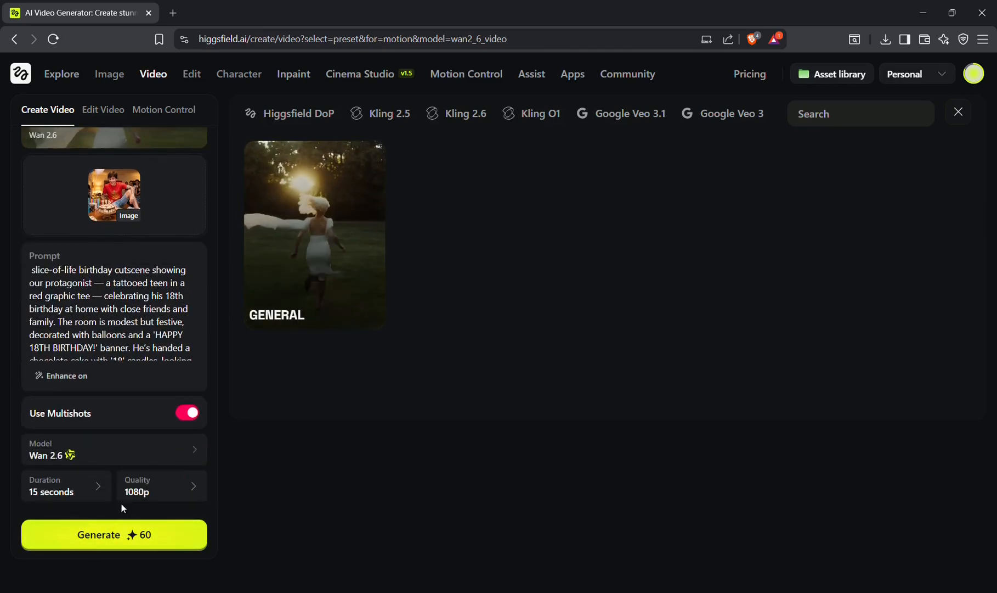
scroll(152, 415, "up", 2)
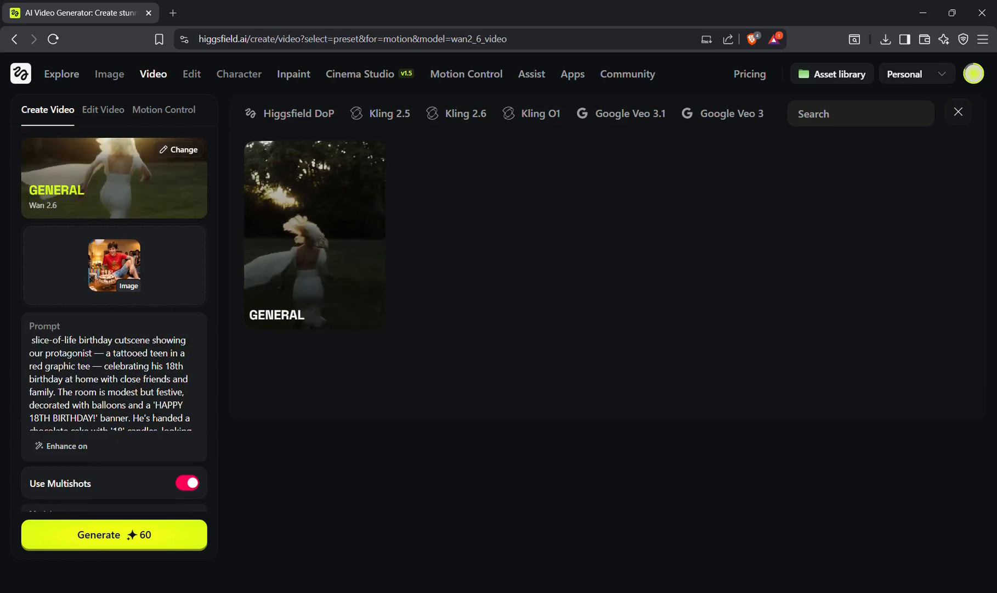
scroll(144, 310, "down", 2)
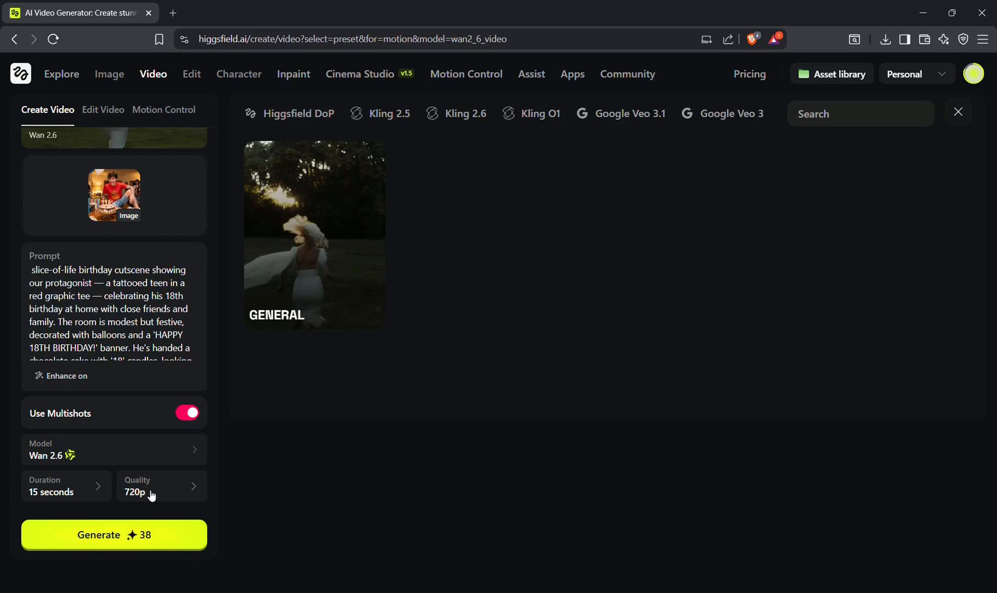
scroll(139, 404, "up", 2)
scroll(147, 448, "down", 2)
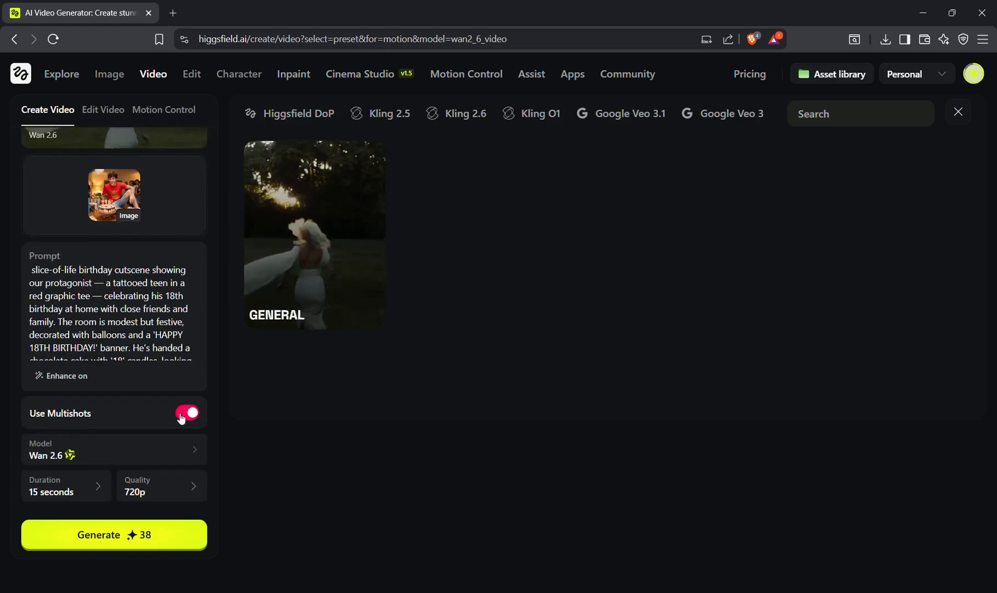
Read through the birthday cutscene prompt, switching prompt enhancement off and back on.
scroll(109, 313, "down", 2)
scroll(110, 313, "up", 2)
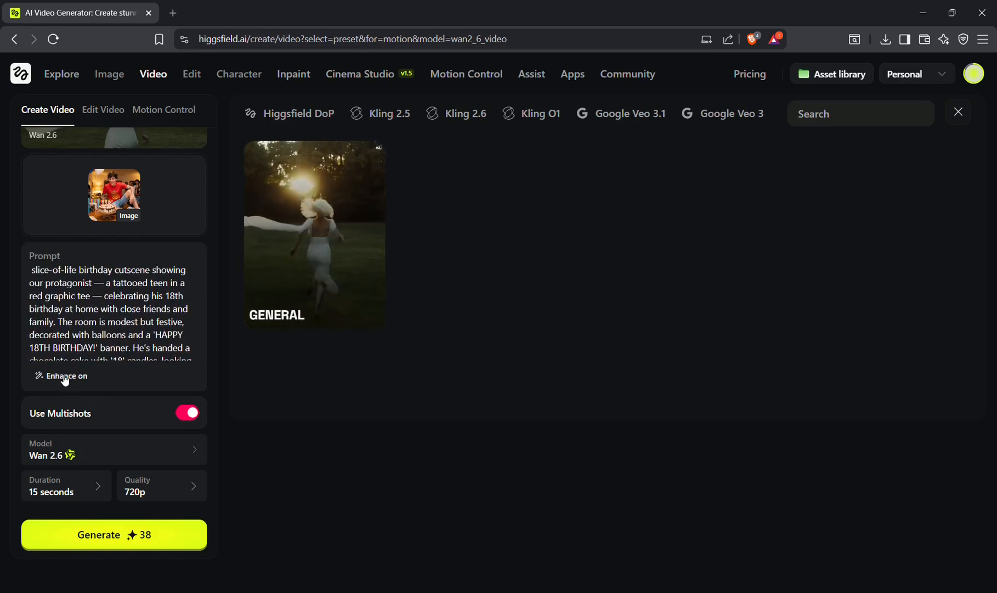
scroll(114, 310, "down", 2)
scroll(114, 310, "up", 1)
scroll(114, 310, "down", 2)
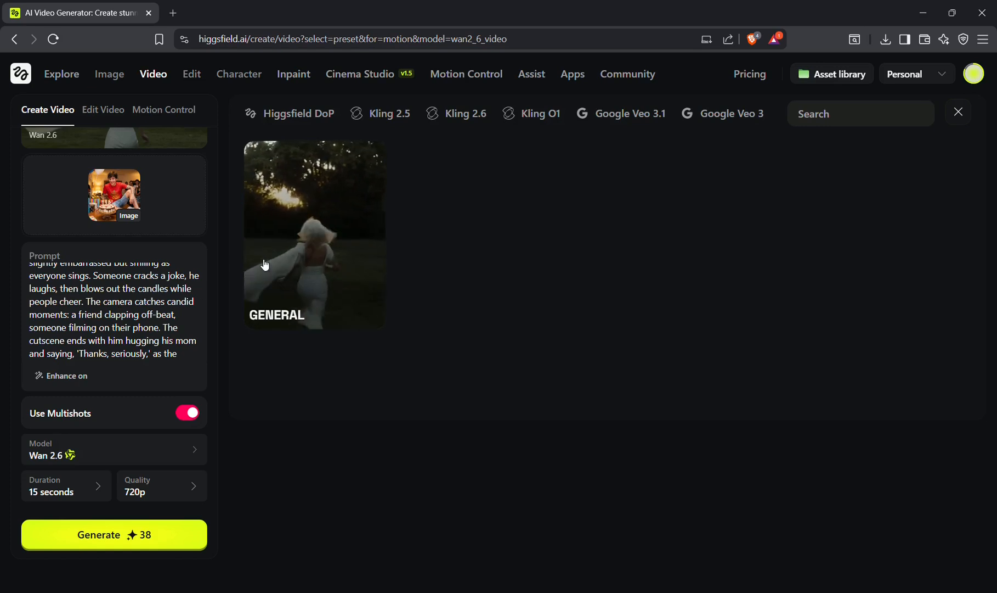
scroll(189, 250, "up", 1)
left_click(73, 408)
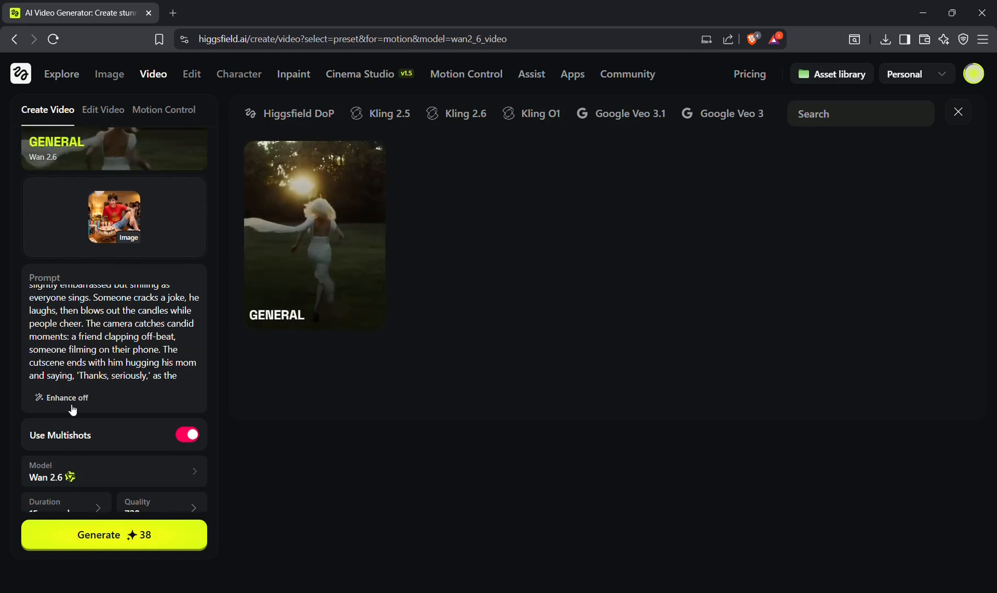
left_click(73, 408)
scroll(114, 329, "up", 3)
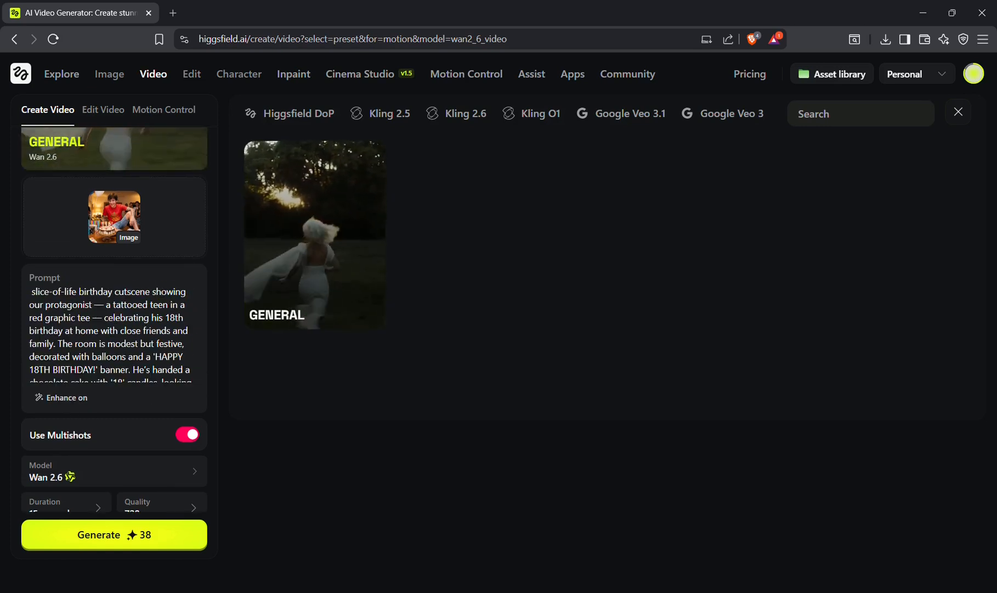
scroll(163, 313, "down", 3)
scroll(147, 385, "up", 1)
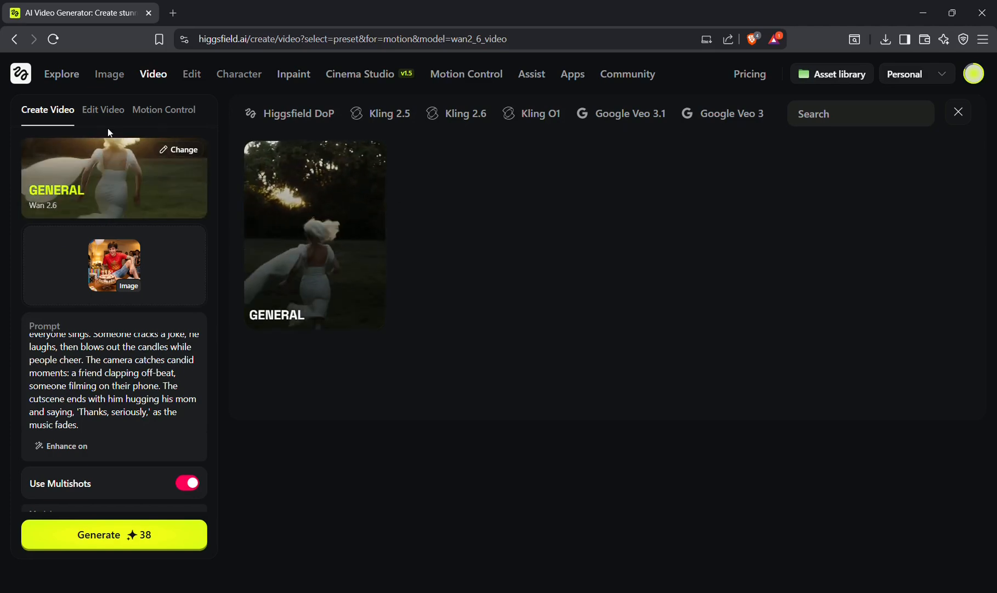
Open the video editing page and play the second birthday video in the history, then pause it.
left_click(104, 109)
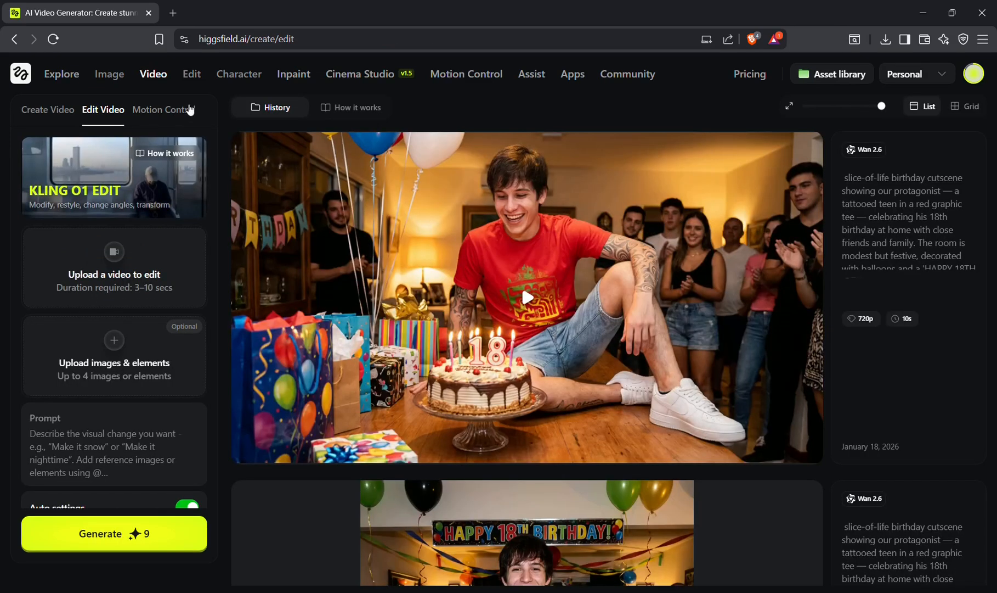
scroll(521, 318, "down", 5)
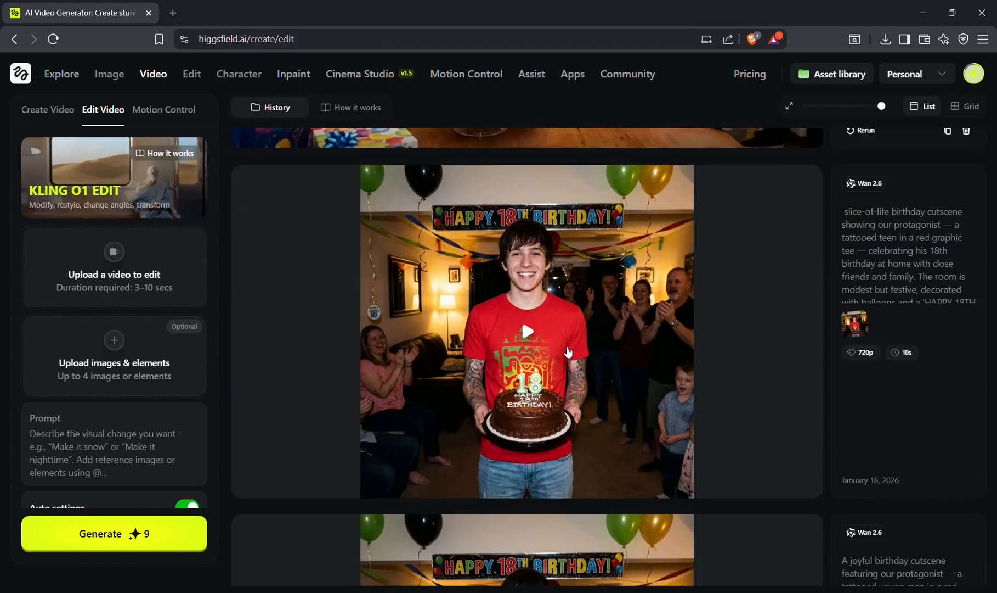
scroll(568, 351, "down", 4)
scroll(549, 340, "up", 5)
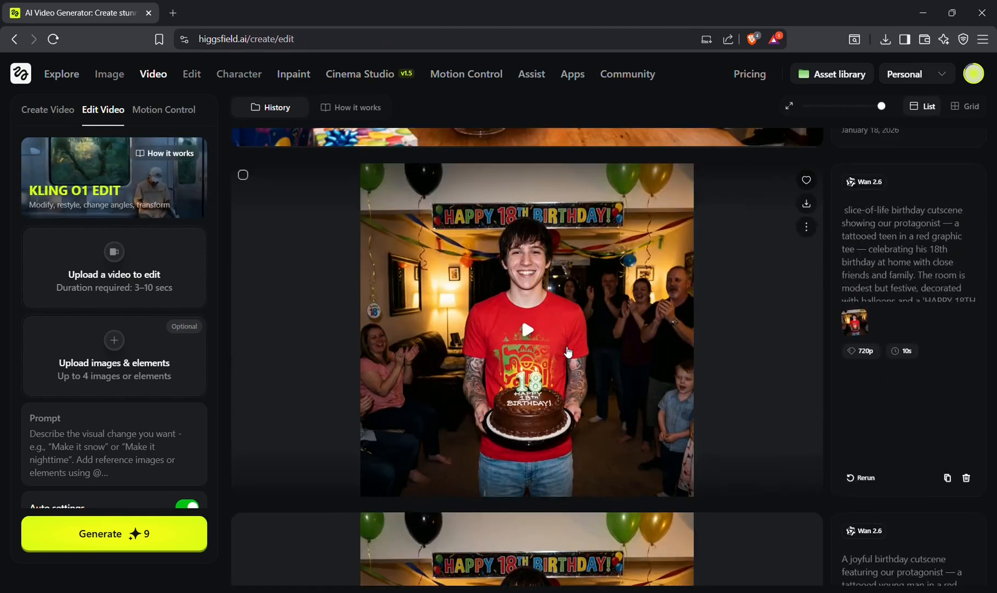
left_click(527, 329)
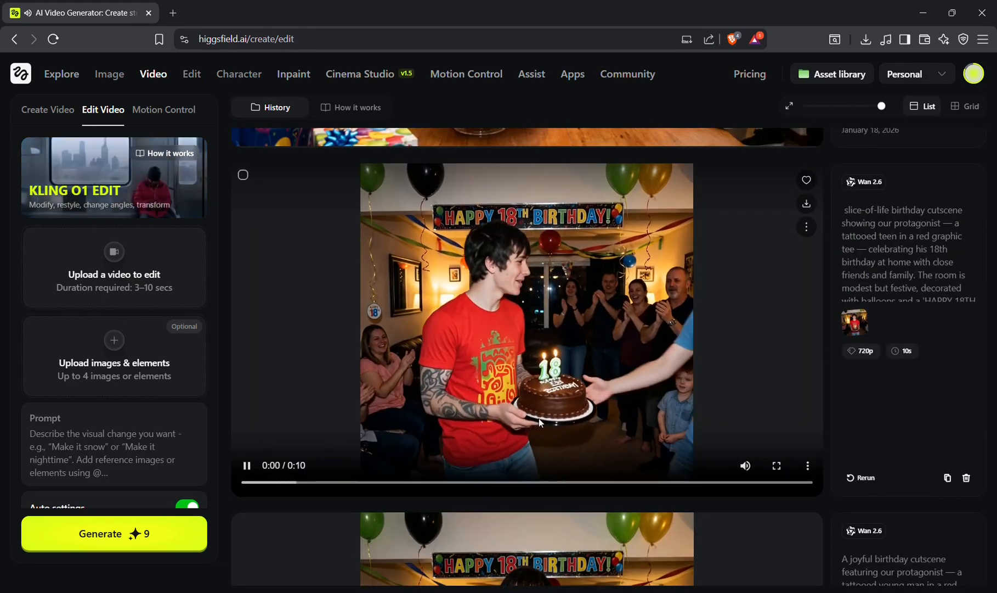
mouse_move(747, 468)
left_click_drag(727, 467, 717, 468)
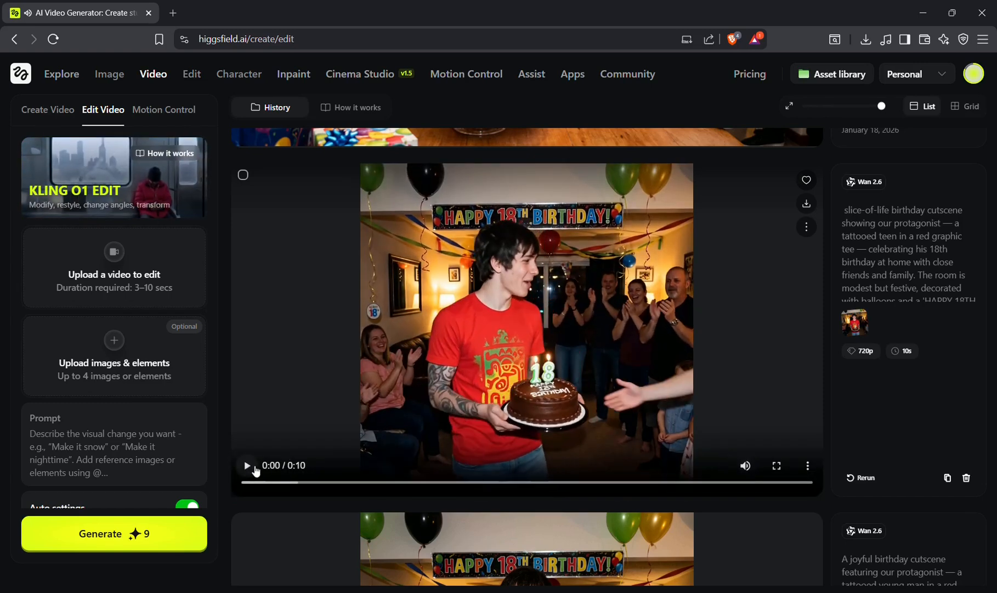
Play the first birthday video in the history and compare it with the one below.
scroll(391, 313, "up", 3)
scroll(391, 314, "up", 2)
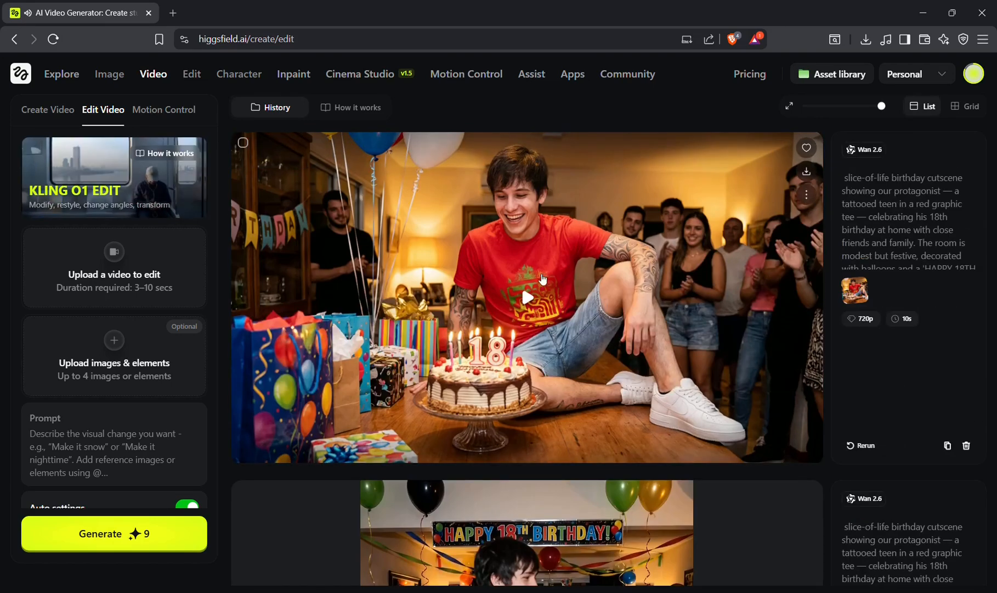
left_click(524, 299)
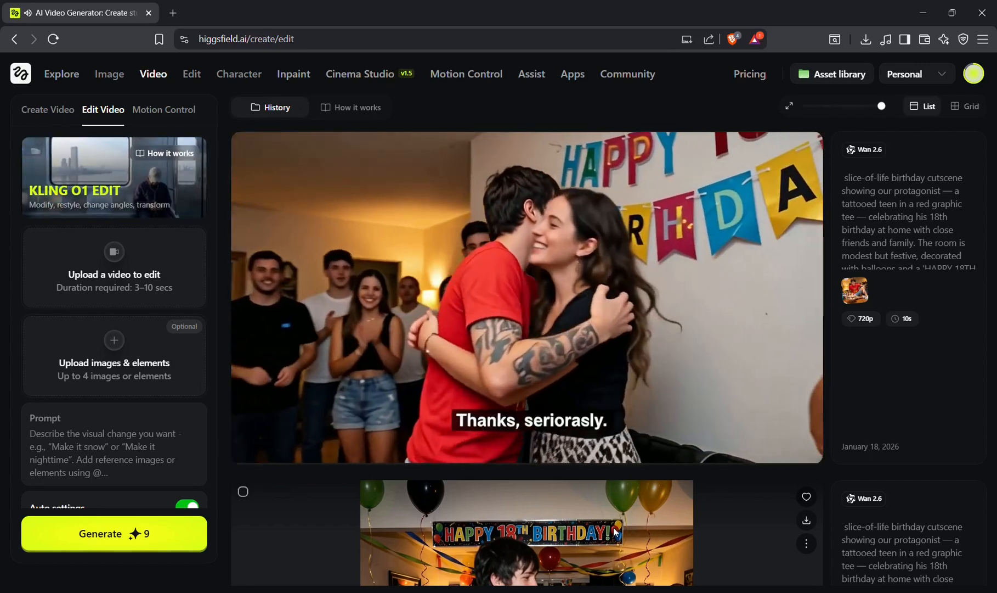
scroll(614, 531, "down", 5)
scroll(614, 530, "up", 5)
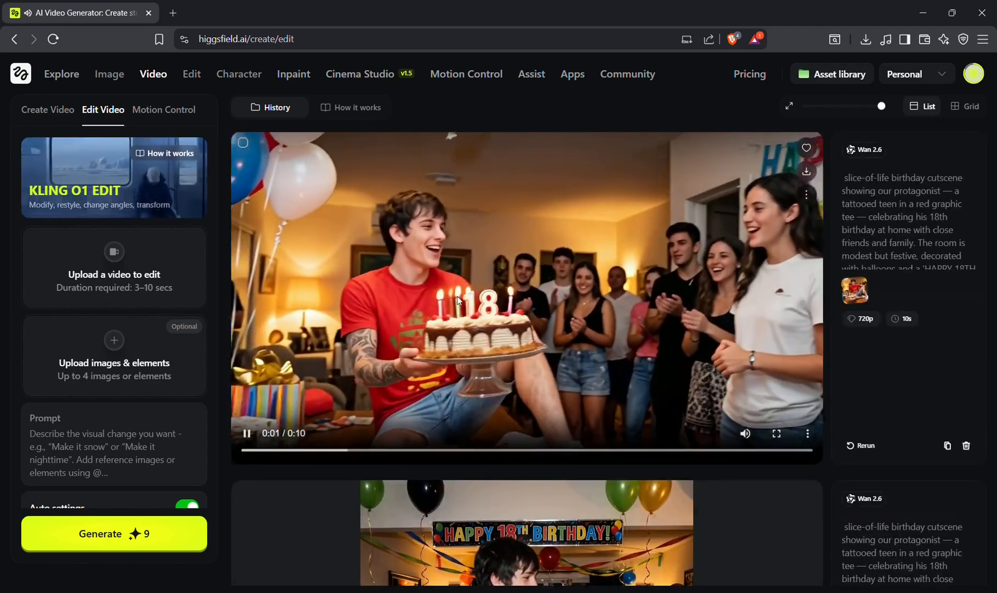
scroll(457, 295, "down", 10)
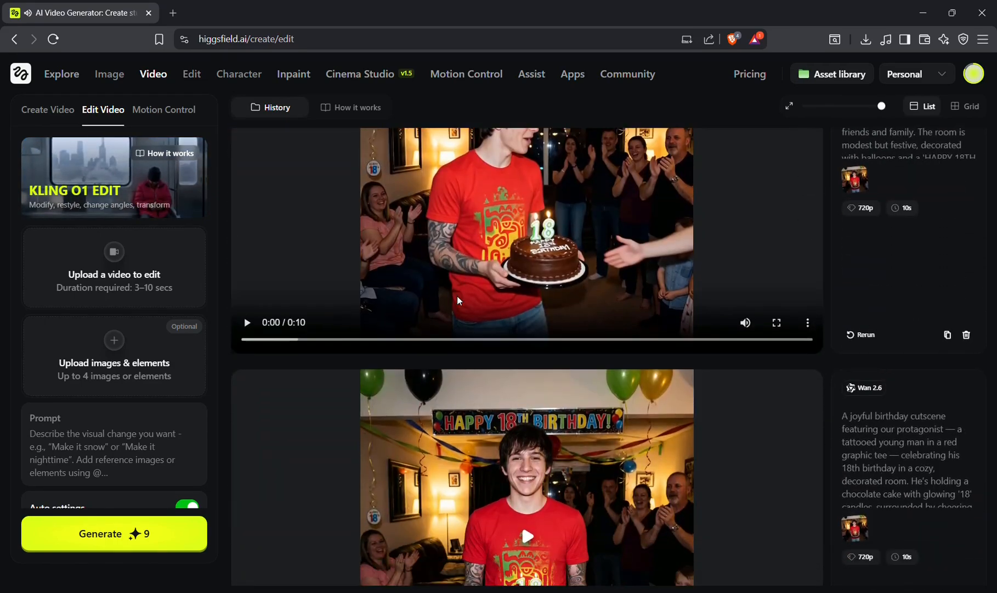
scroll(476, 238, "up", 10)
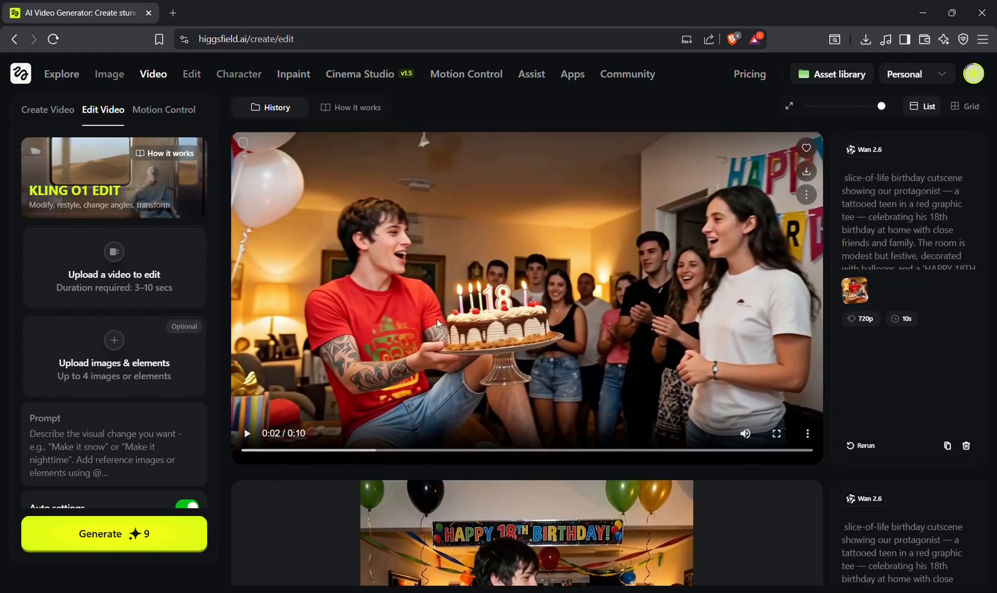
mouse_move(318, 314)
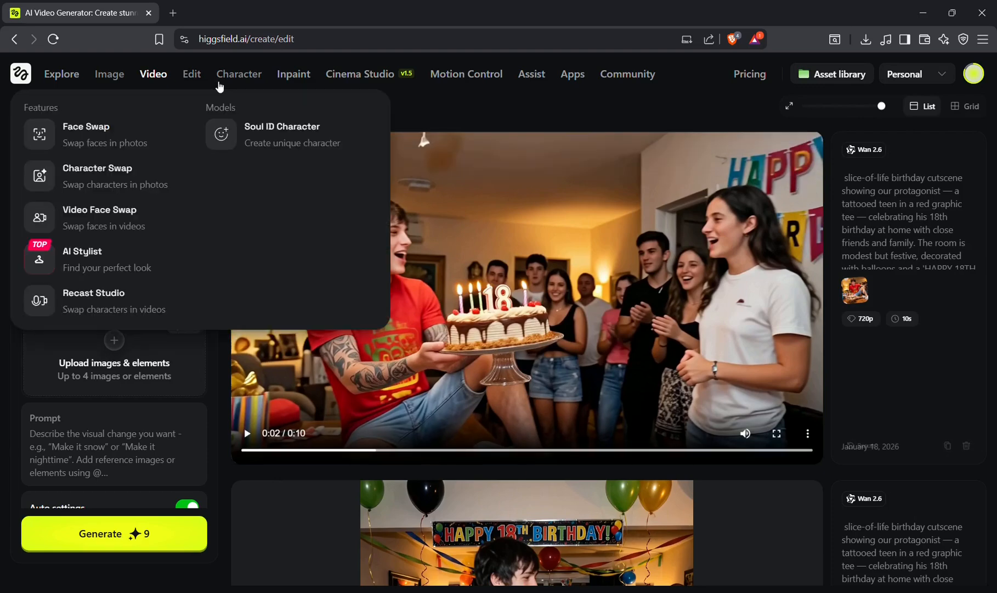
mouse_move(207, 85)
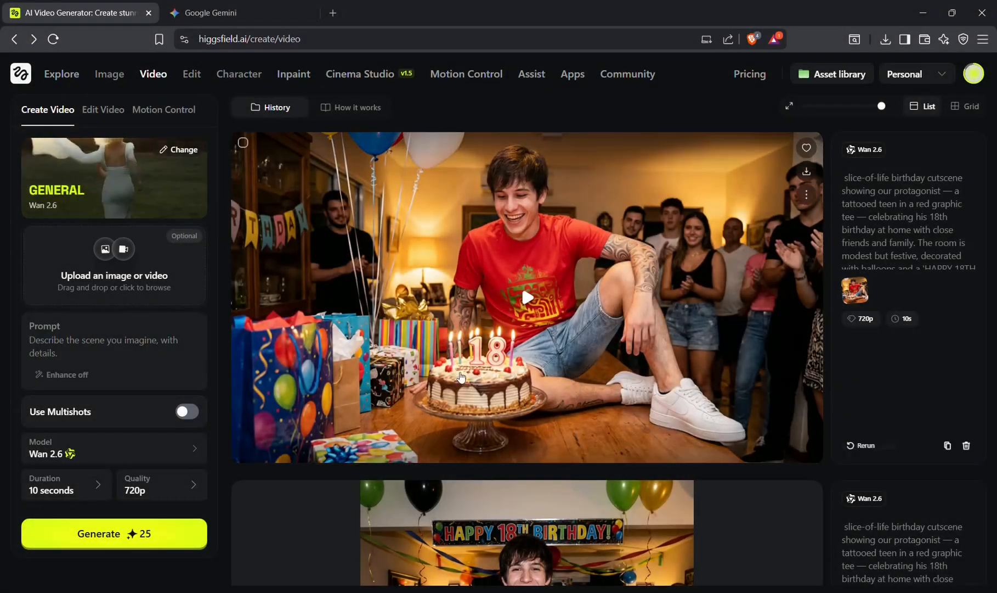
Paste the multi-scene prompt featuring Subject 001 into the Create Video prompt and read it through.
scroll(461, 377, "down", 5)
scroll(461, 376, "down", 4)
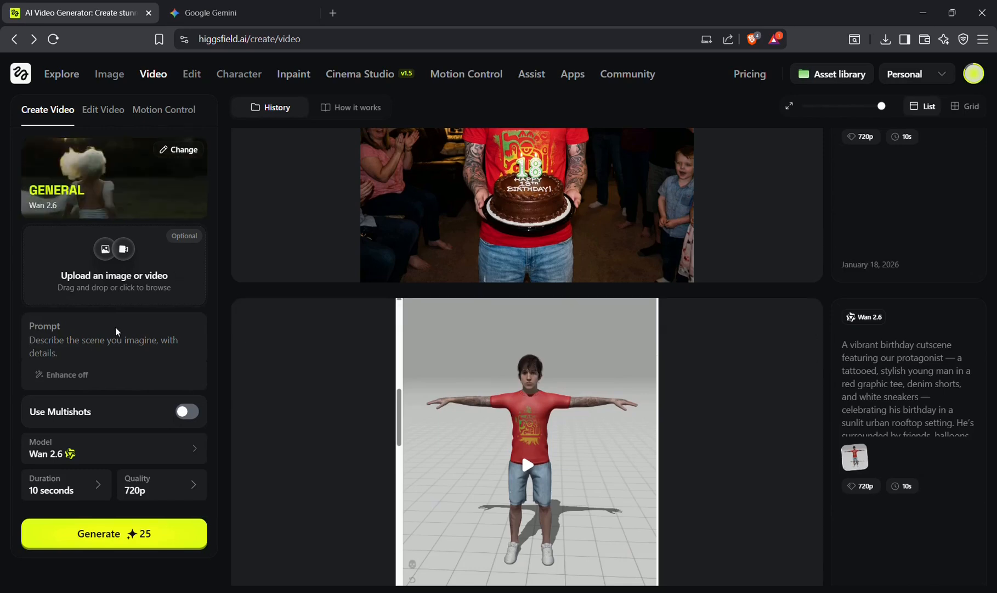
key("ctrl+v")
scroll(109, 351, "up", 10)
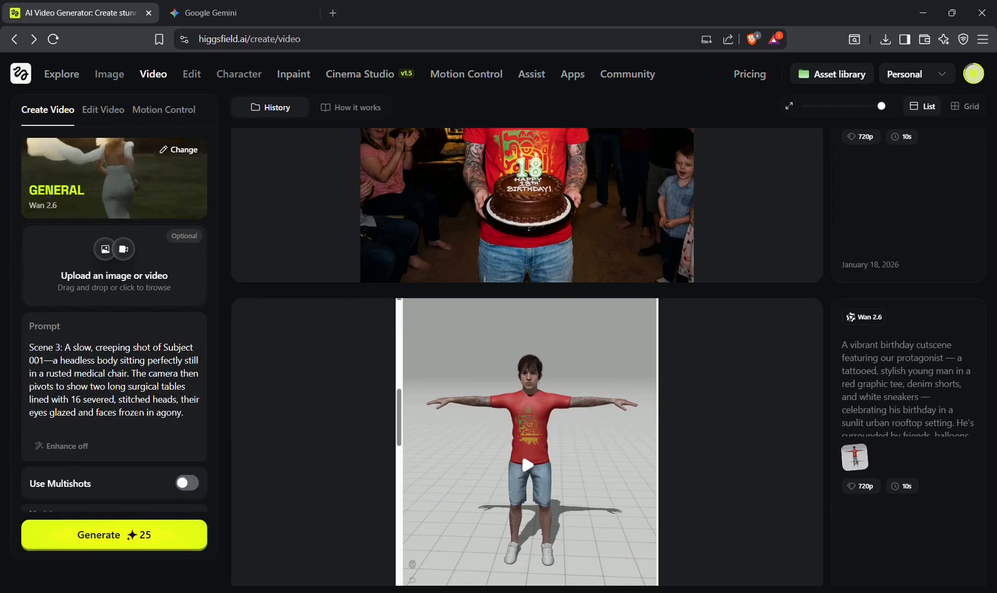
scroll(121, 379, "down", 8)
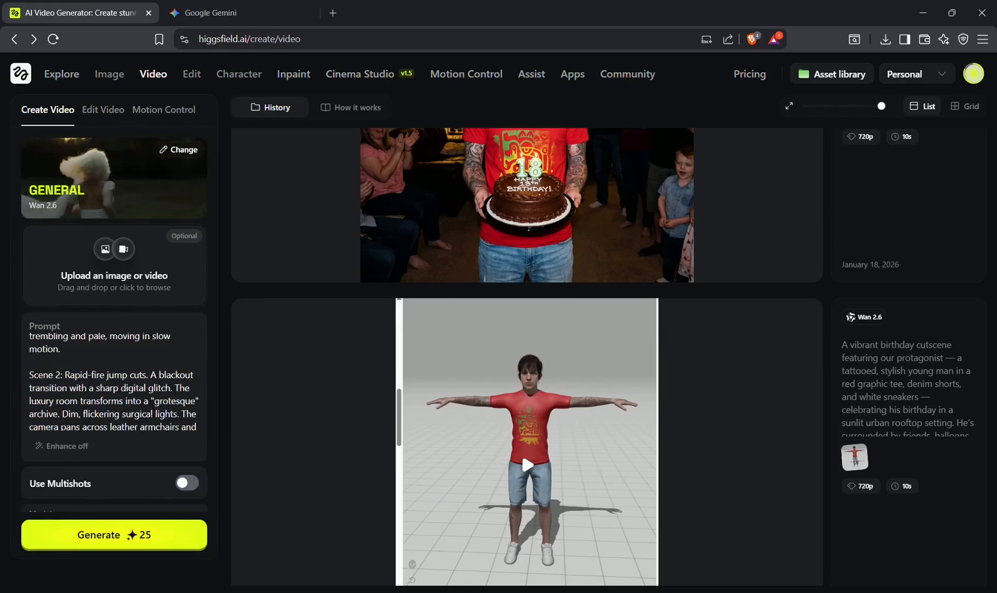
Generate the Wan 2.6 video with multishots enabled, a duration of 15 seconds and 1080p quality.
scroll(148, 384, "down", 2)
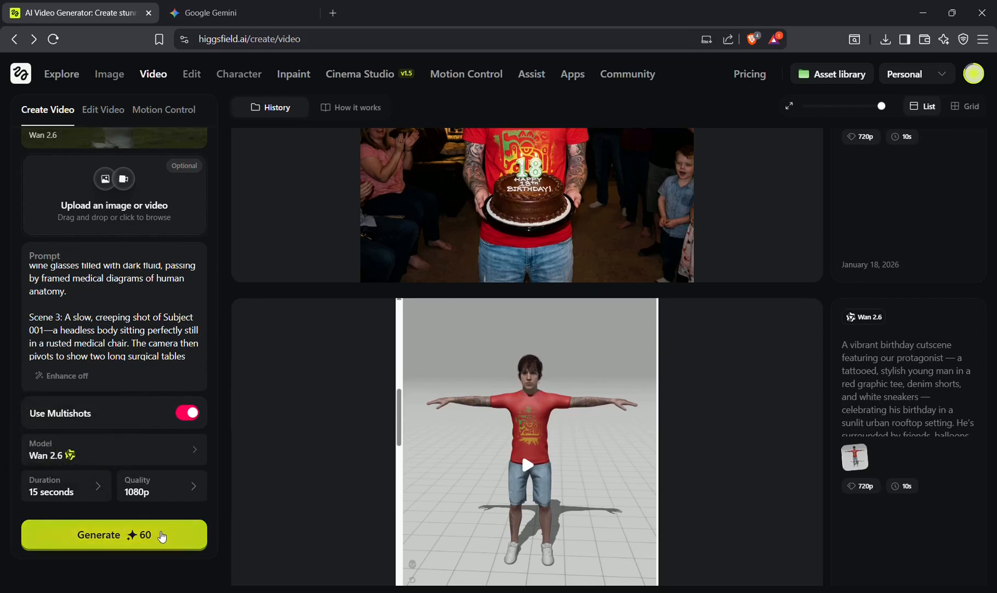
left_click(146, 542)
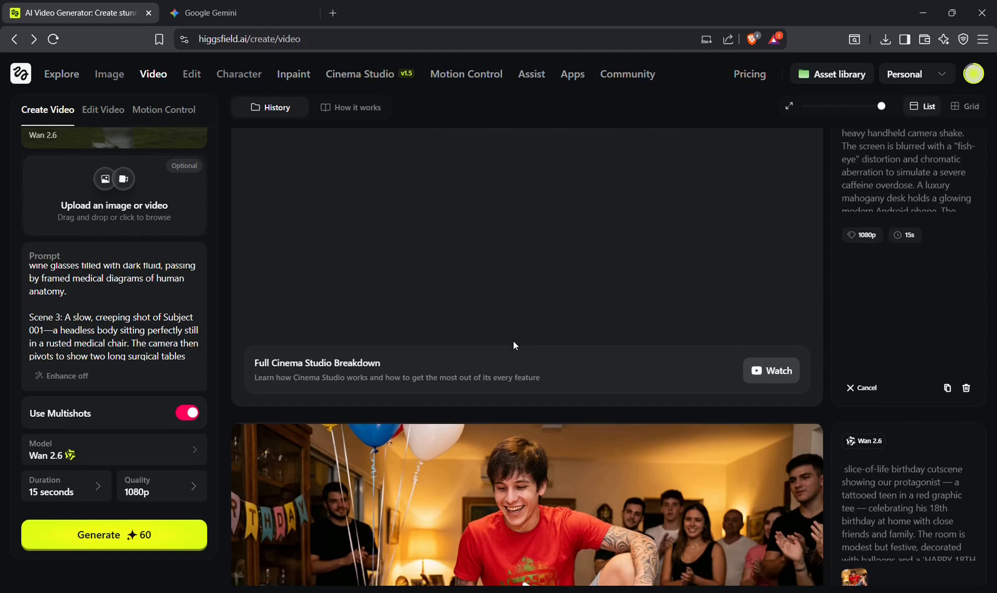
Read through the multi-scene prompt, from Scene 1 to the Style/Atmosphere section, during the video generation.
scroll(156, 366, "down", 2)
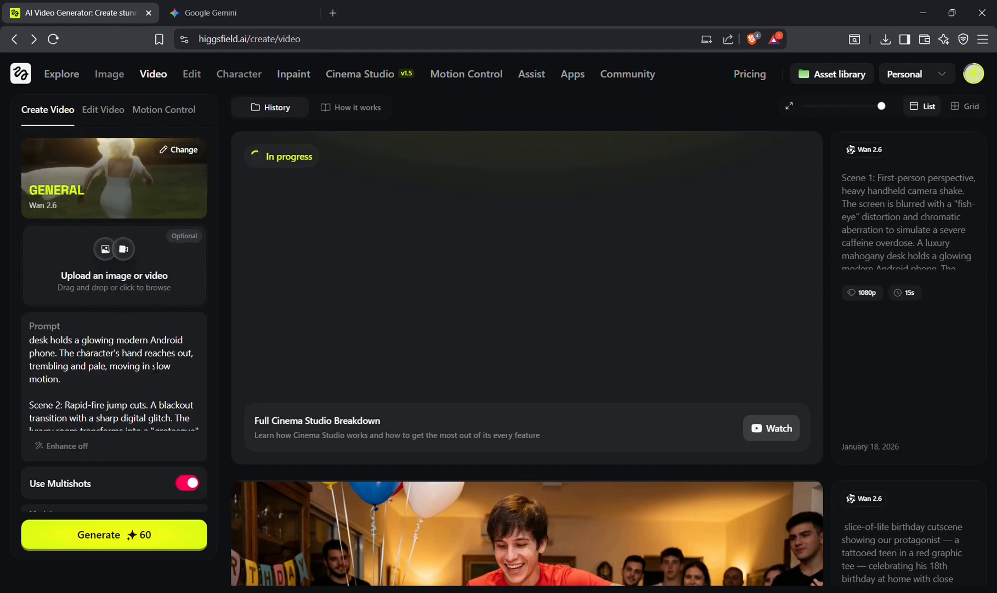
scroll(156, 367, "up", 3)
scroll(114, 378, "down", 5)
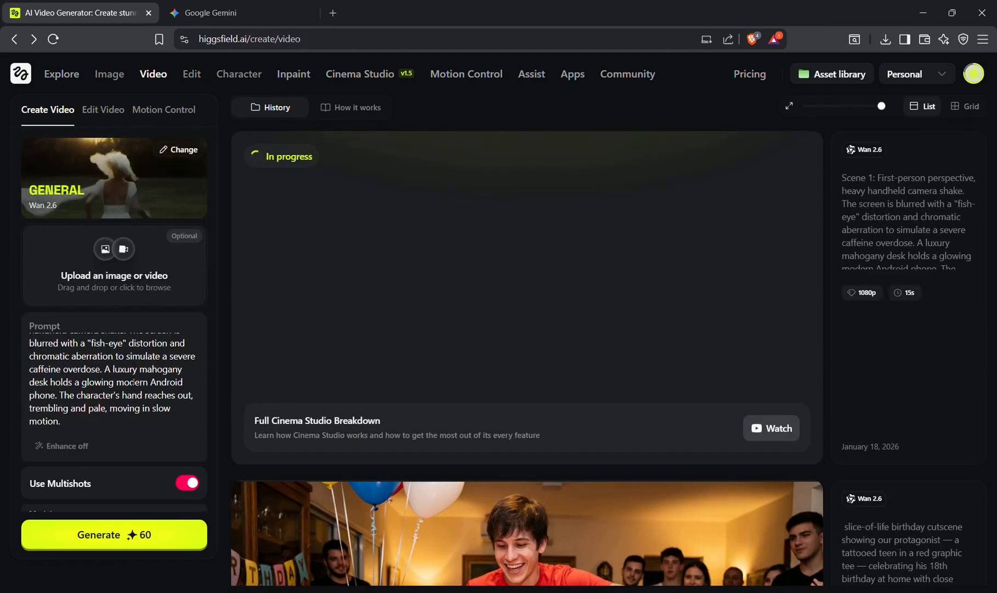
scroll(114, 378, "down", 6)
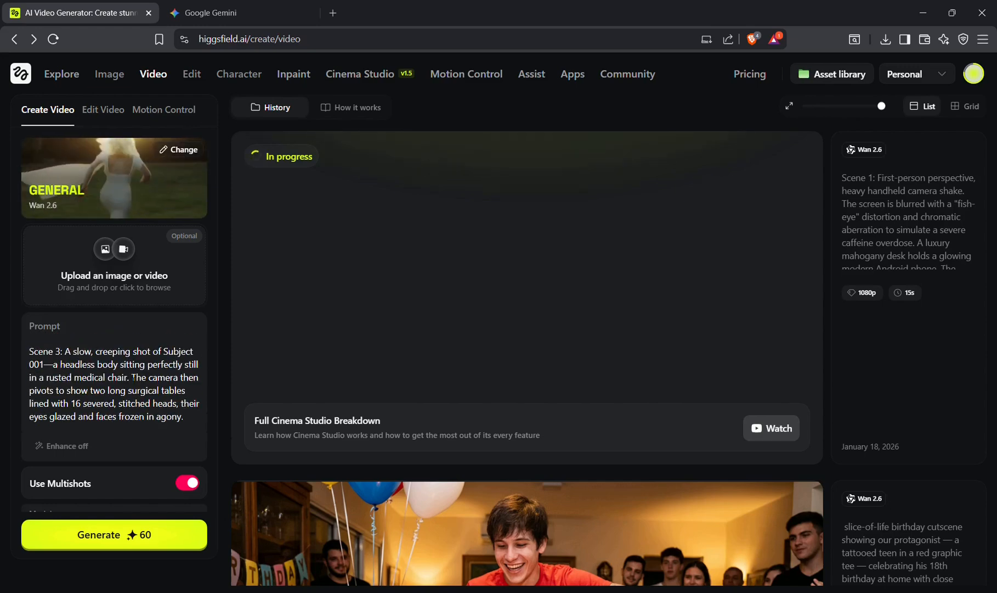
scroll(130, 379, "down", 8)
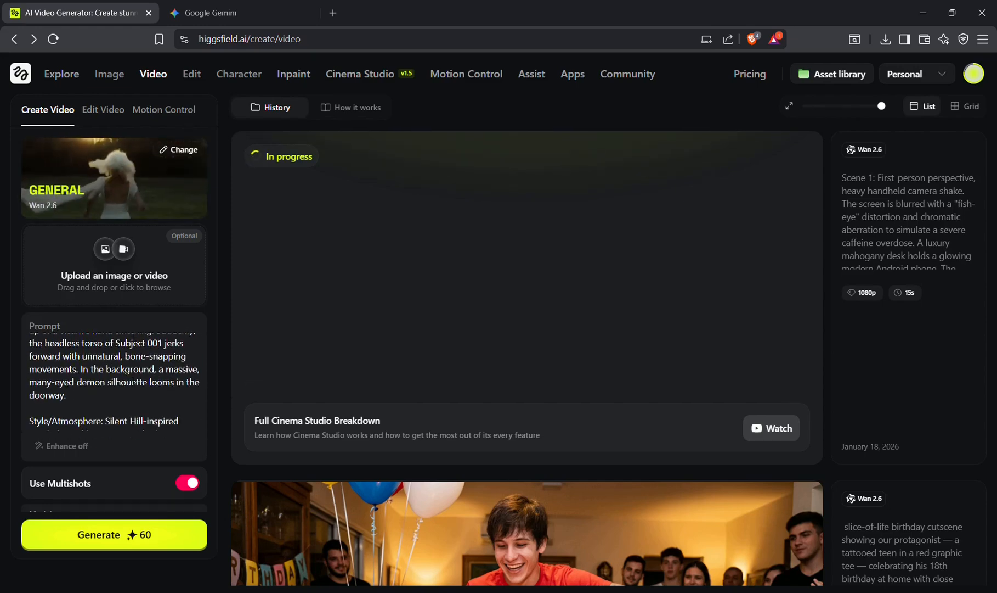
scroll(113, 431, "down", 1)
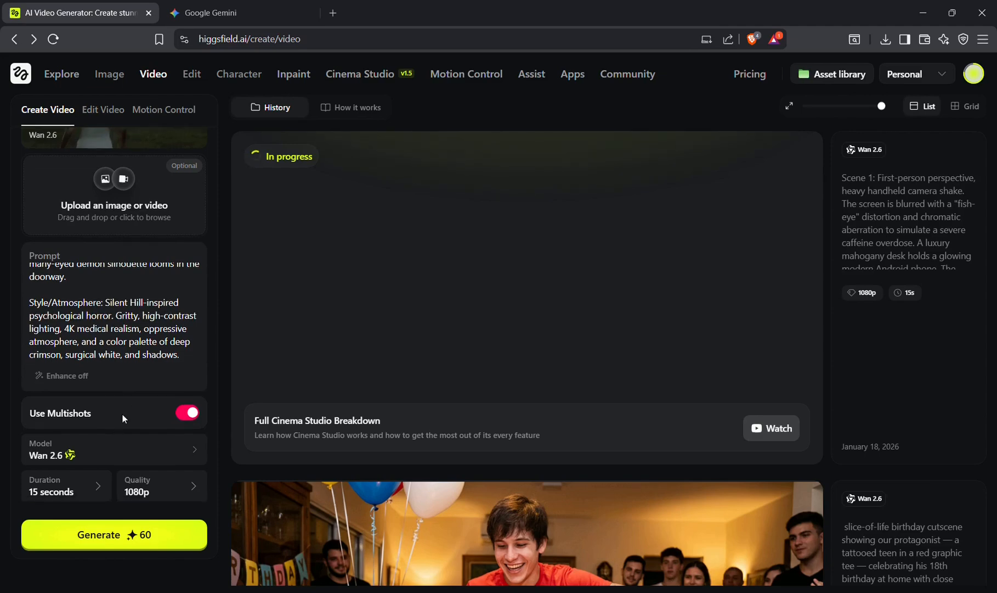
scroll(130, 324, "up", 1)
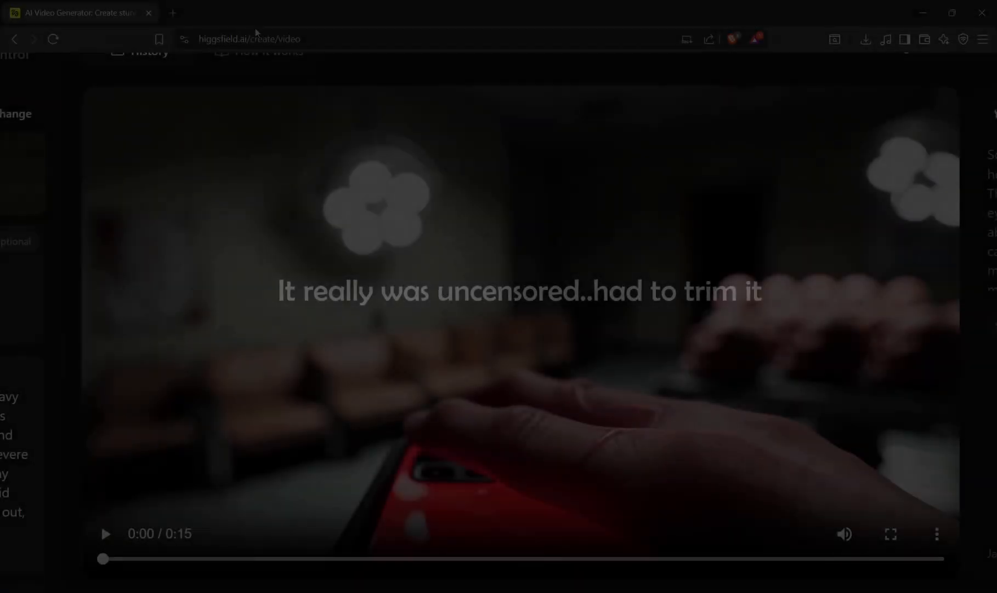
Play the newly generated 15-second horror video in the history.
mouse_move(581, 328)
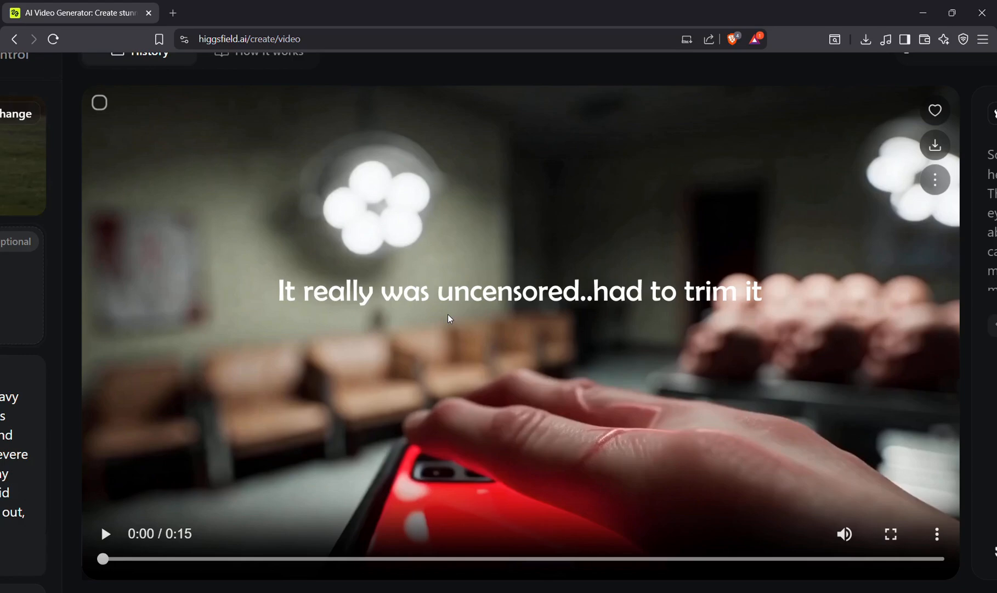
left_click(516, 327)
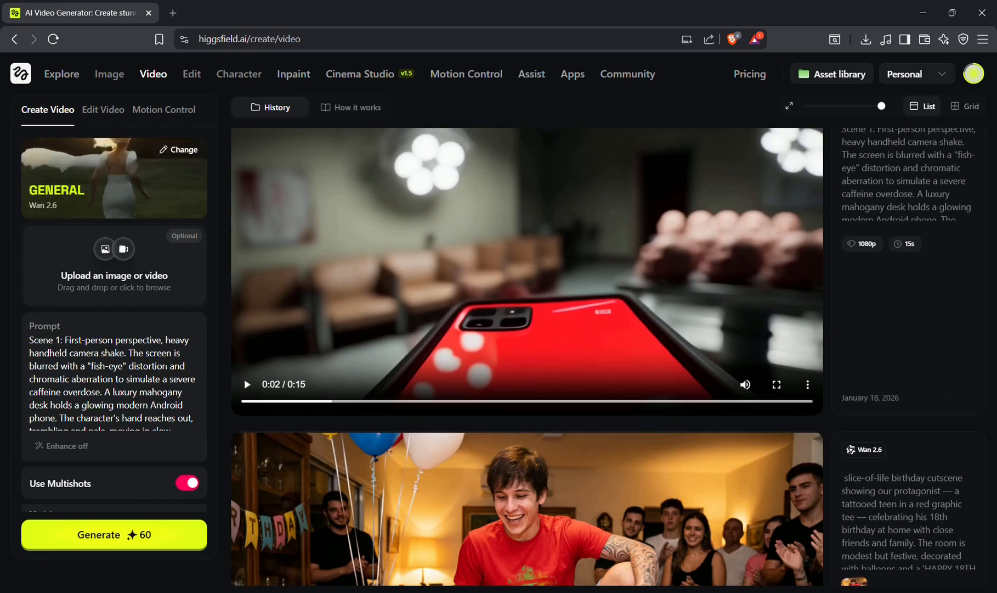
Review the multi-scene prompt down to its Style/Atmosphere section and turn on prompt enhancement.
scroll(166, 365, "down", 10)
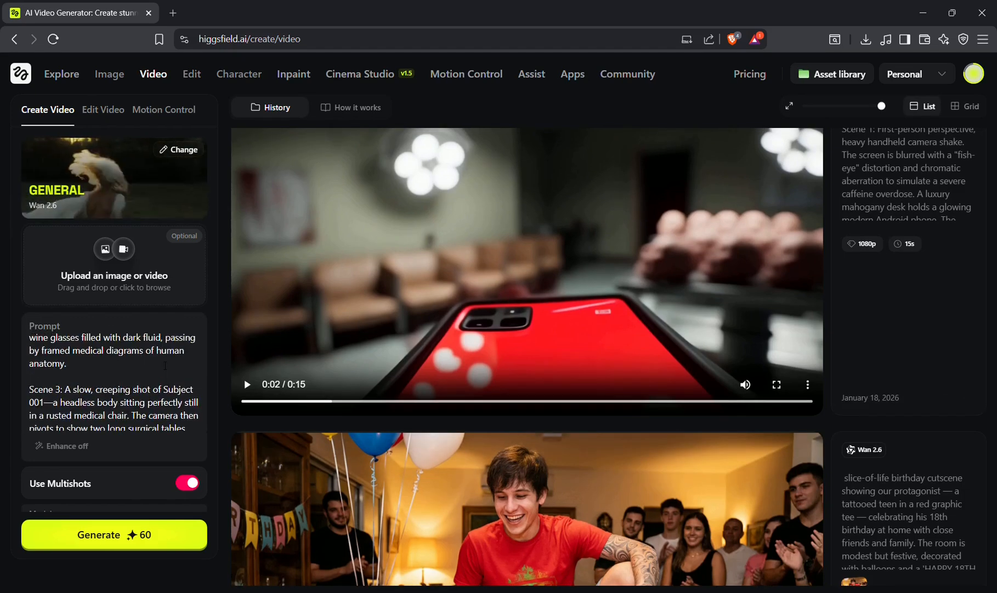
scroll(165, 366, "down", 10)
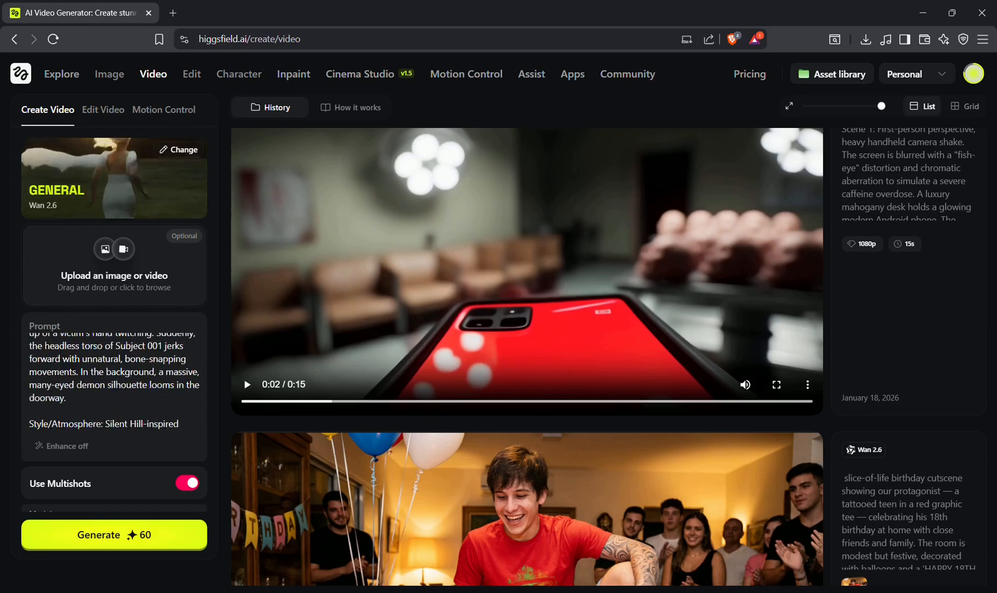
scroll(114, 384, "down", 3)
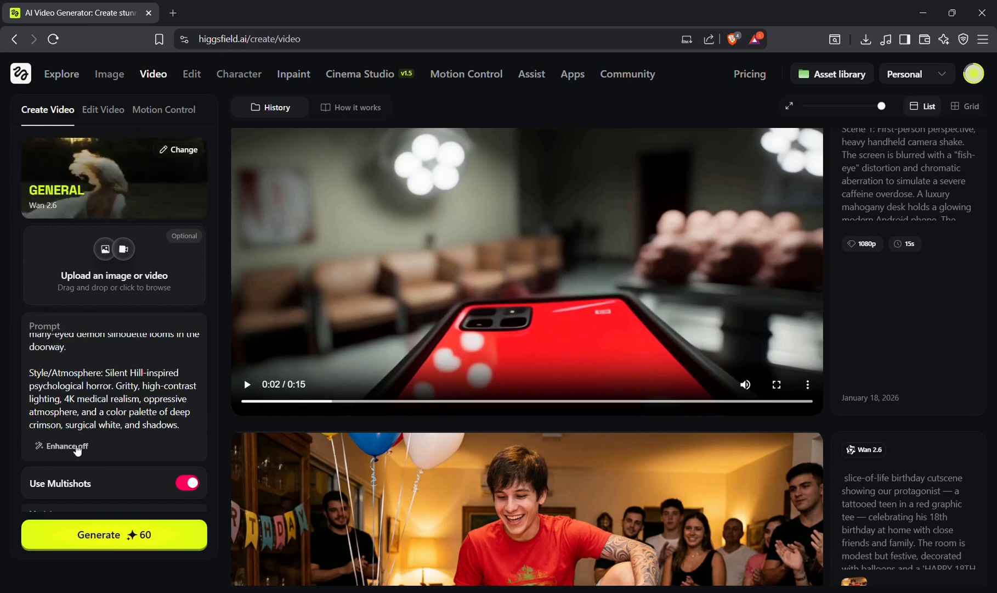
scroll(135, 448, "down", 2)
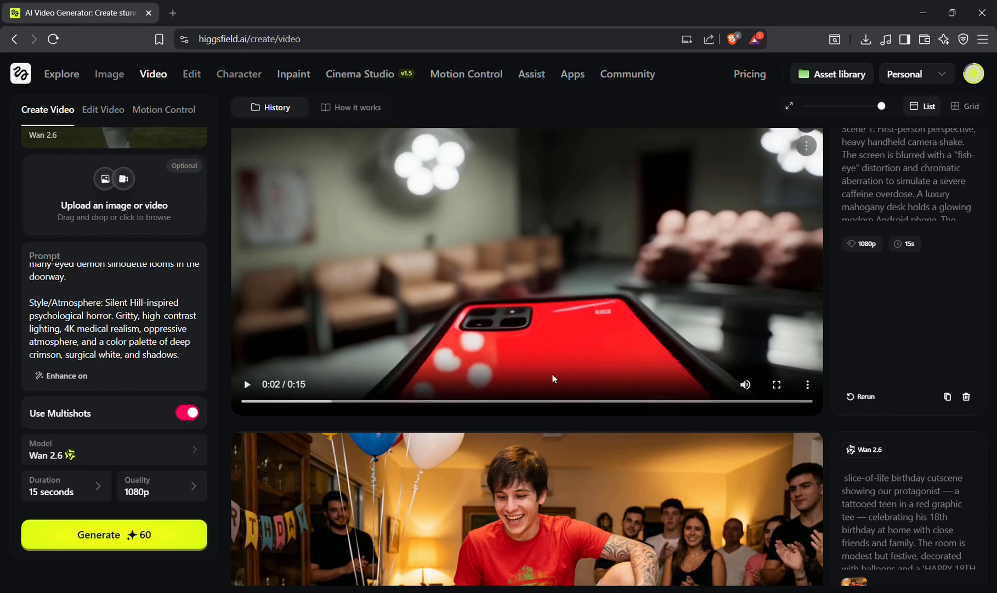
scroll(566, 332, "down", 8)
scroll(569, 333, "up", 5)
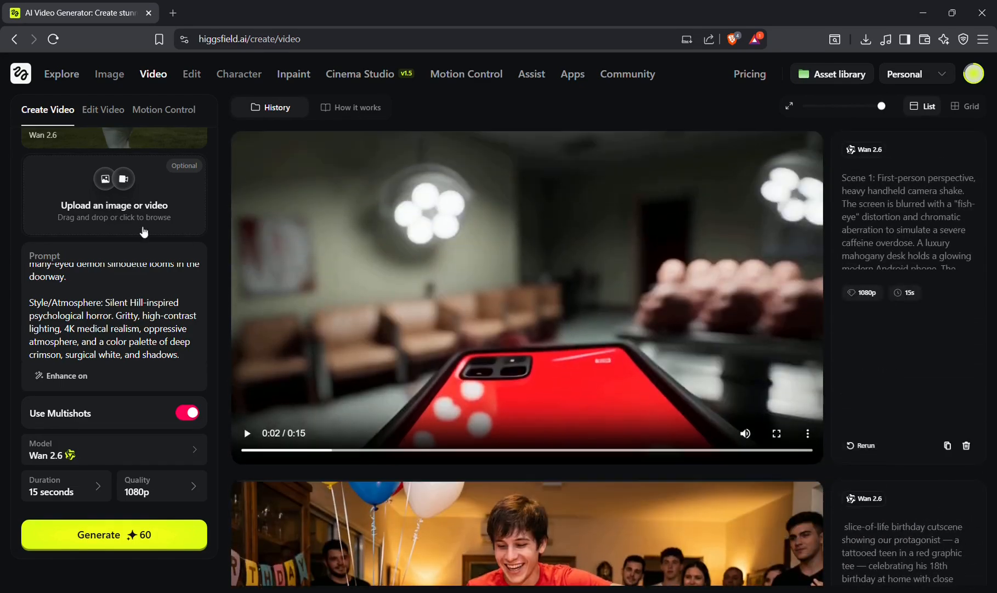
Open the Create Image page and replace the castle prompt with "a wallpaper".
mouse_move(115, 82)
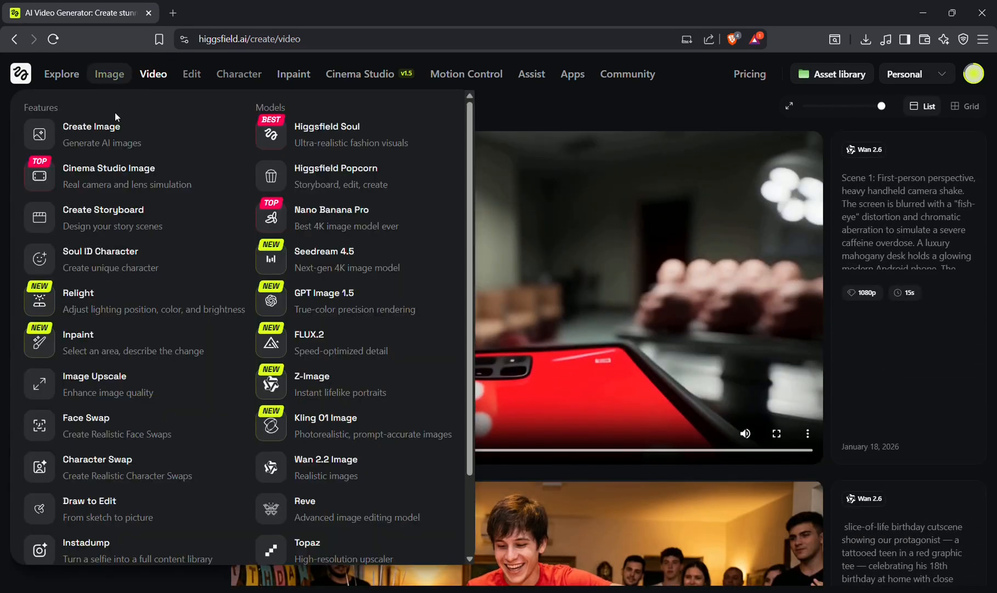
left_click(97, 132)
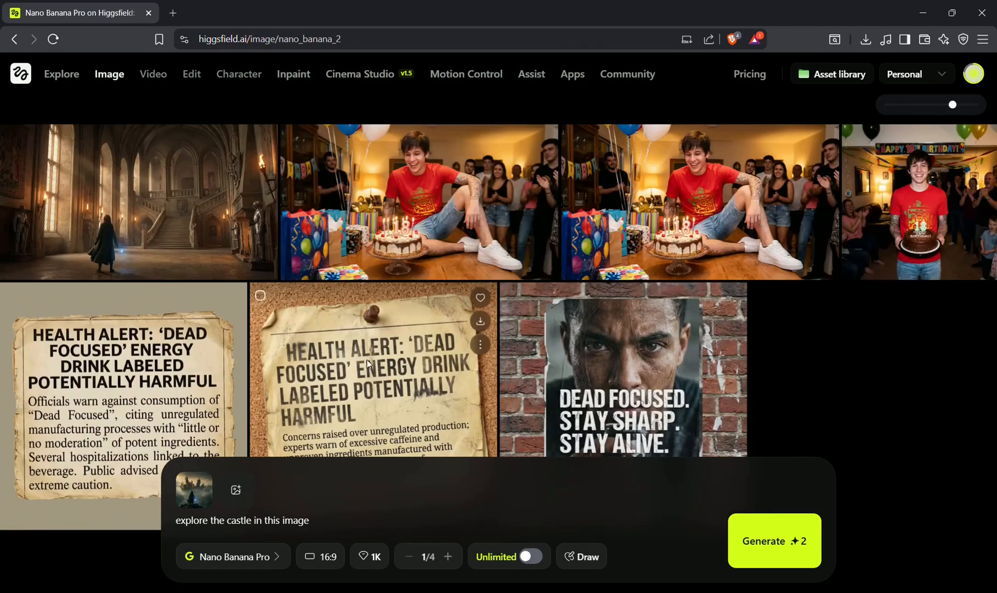
left_click_drag(310, 520, 180, 517)
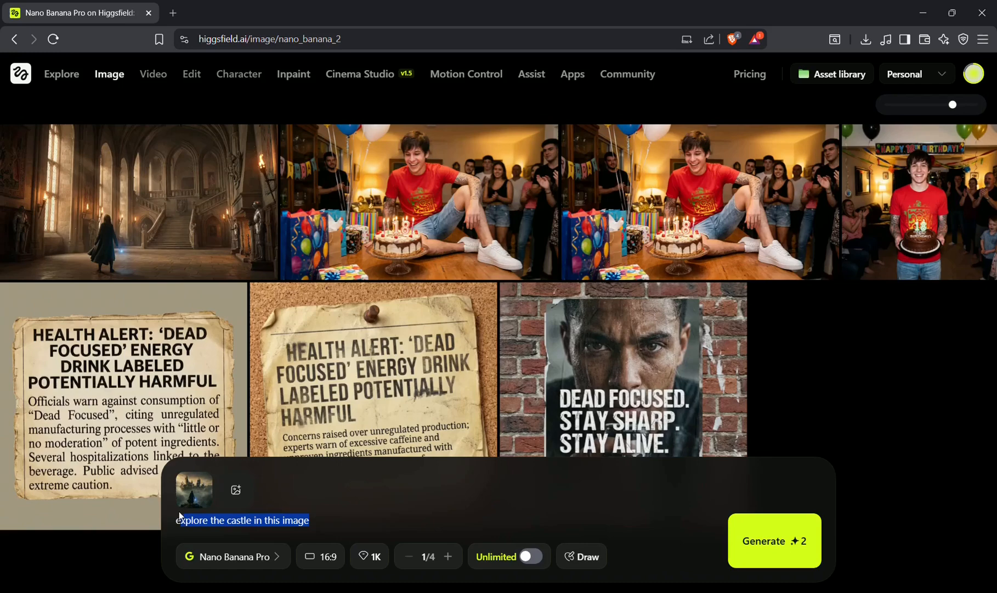
type("e")
key("BackSpace")
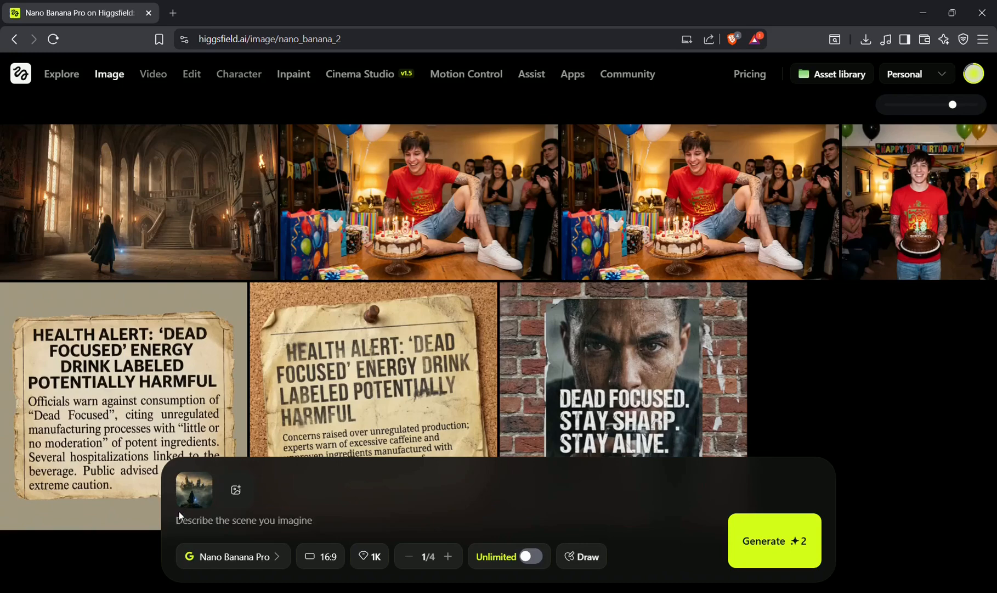
type("a wall")
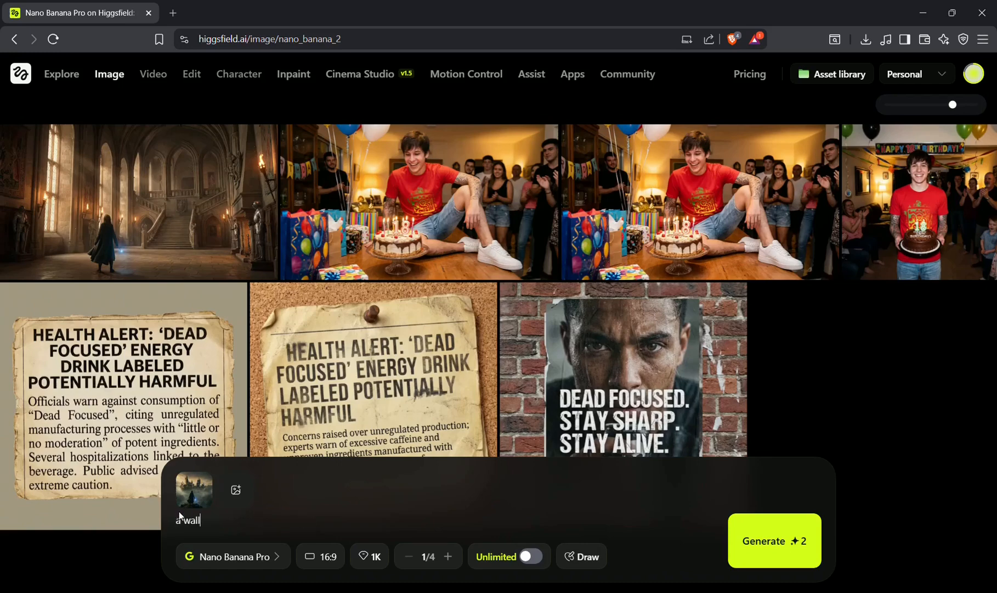
type("paper")
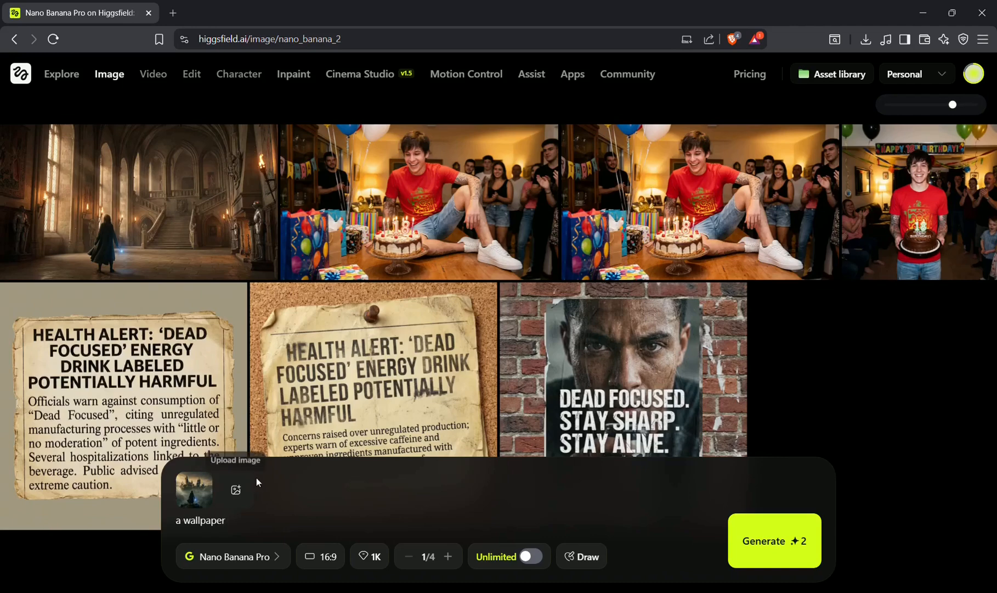
Remove the attached reference image and generate a Nano Banana Pro image from the prompt "a realistic wallpaper for a room".
left_click(212, 471)
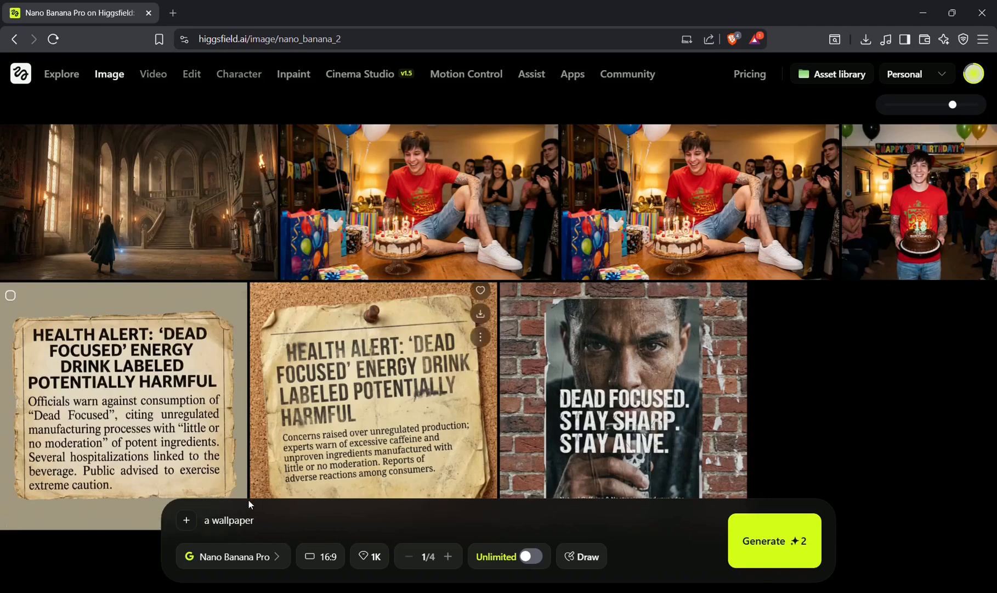
left_click(217, 524)
type("rela")
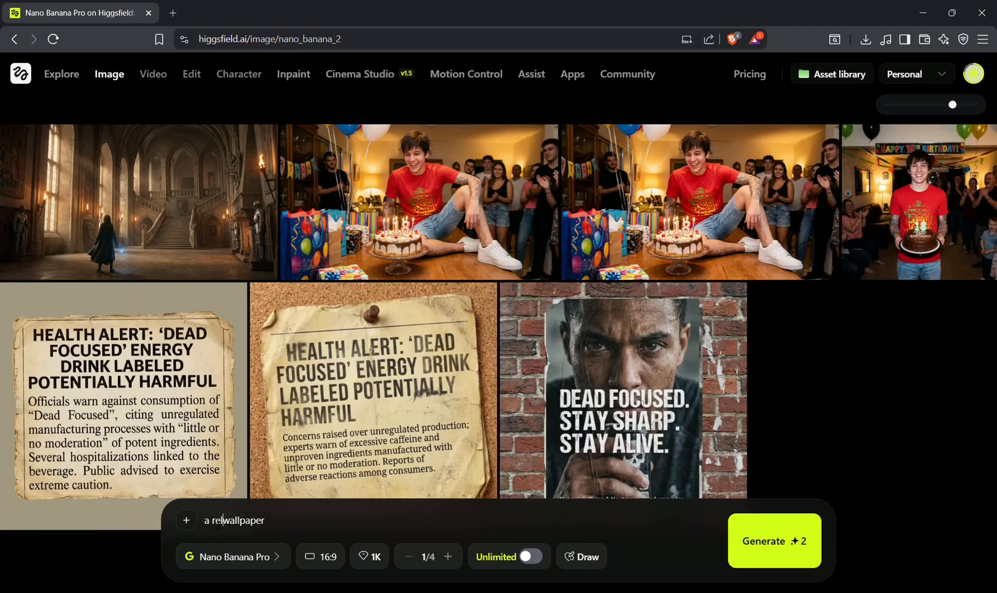
key("BackSpace")
key("BackSpace")
type("alistic")
left_click(325, 523)
type("for a room")
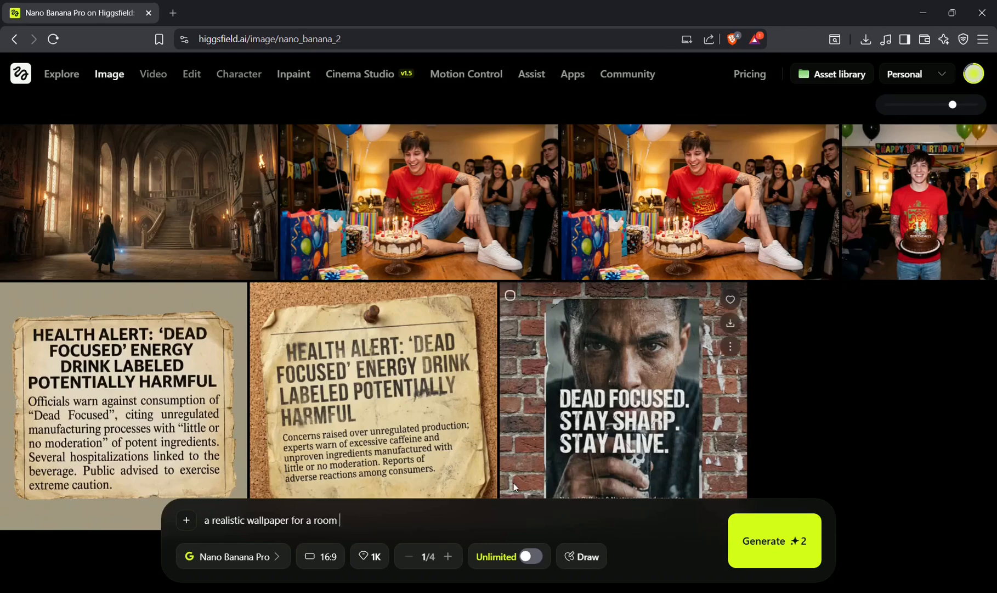
key("Return")
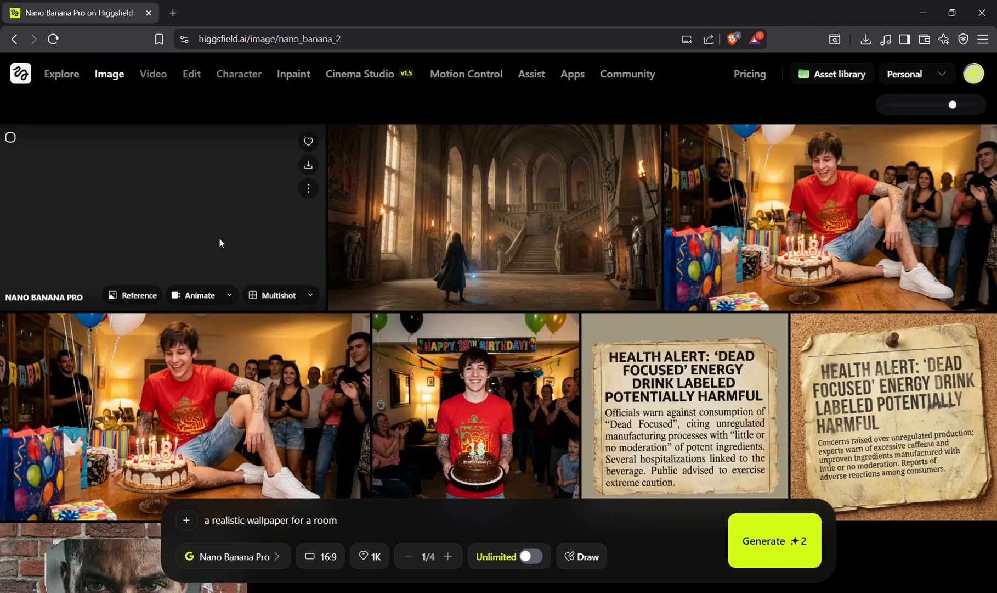
Open the generated room wallpaper image, inspect its pattern up close, and close the preview.
left_click(224, 221)
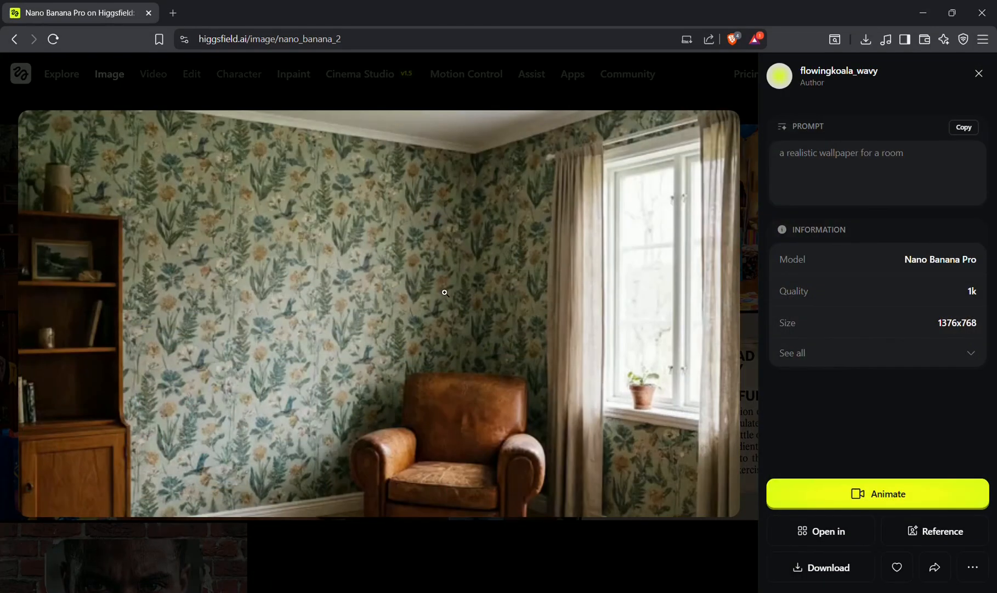
left_click(326, 299)
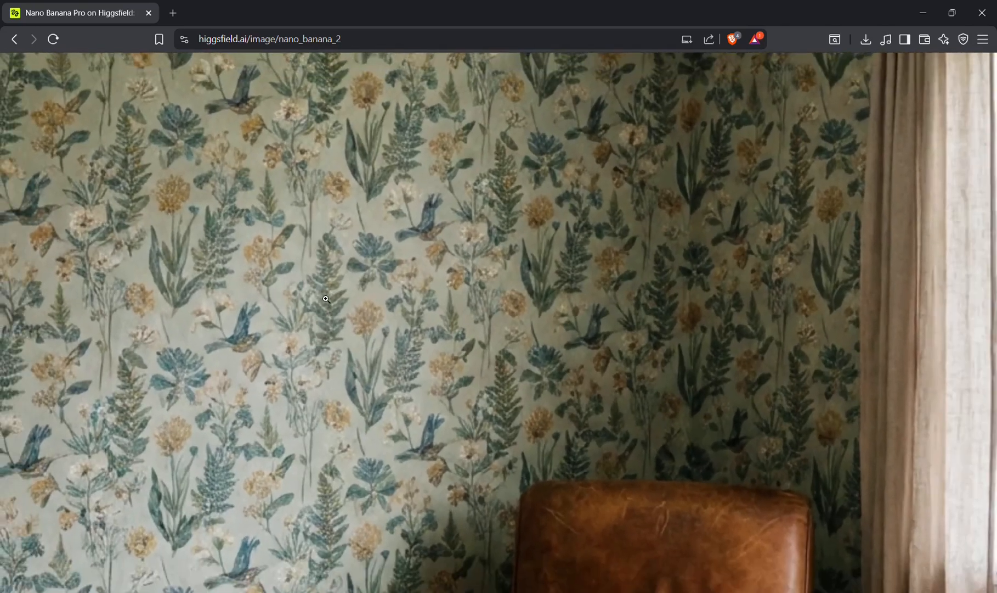
left_click(326, 298)
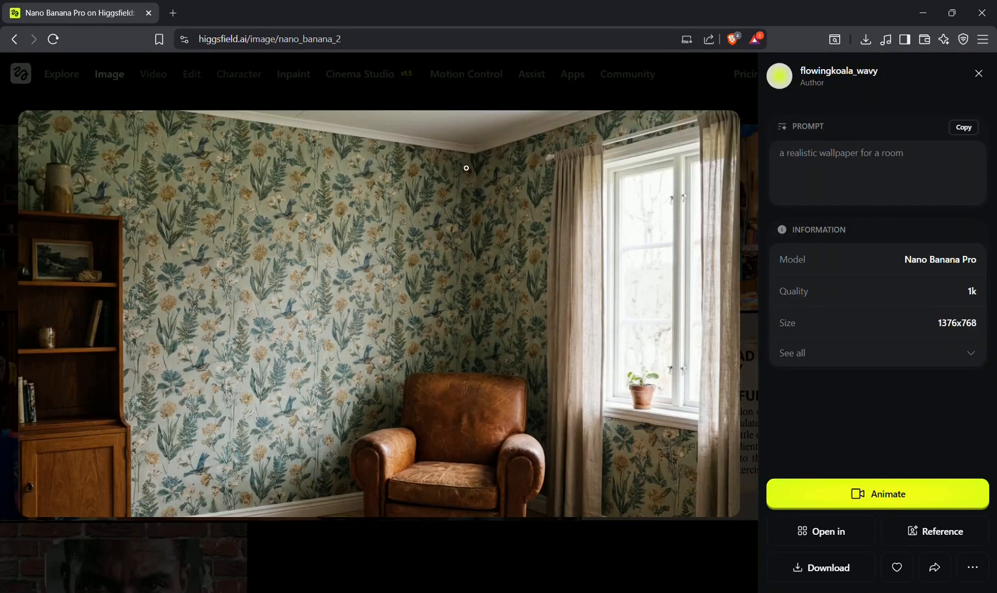
left_click(979, 74)
Change the prompt to "a realistic wallpaper texture, no background for a game asset" and generate the image.
key("BackSpace")
key("BackSpace")
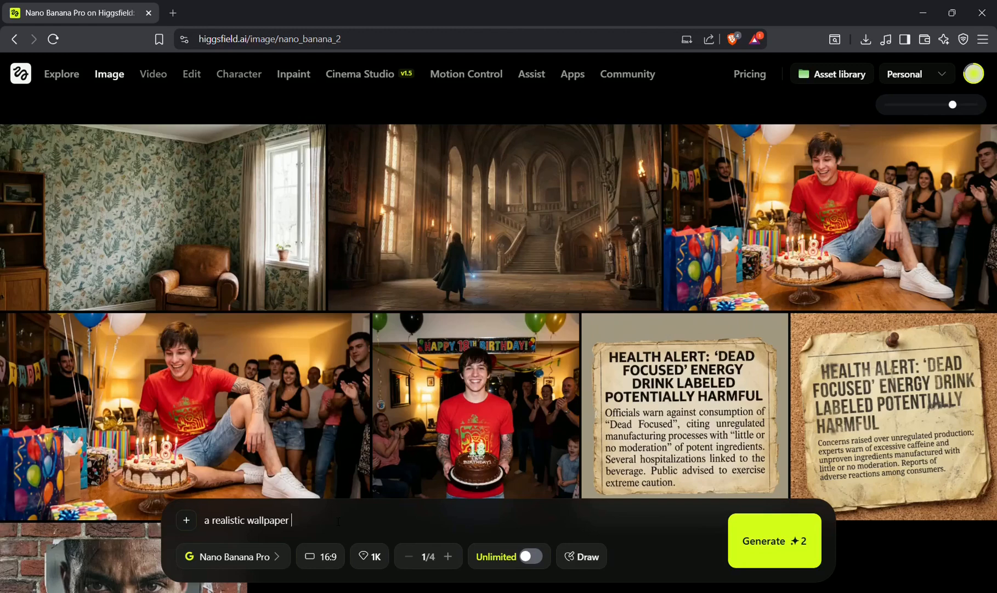
type("texture ")
type("no backgroun")
type("d f")
type("or ")
type("a ")
type("for a")
type(" gam")
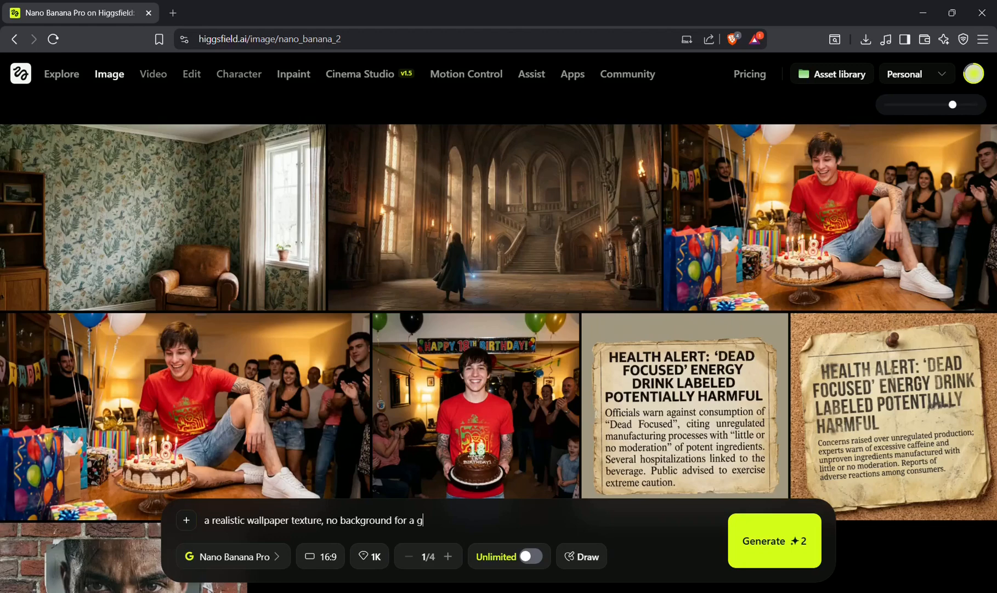
type("e asset")
key("Return")
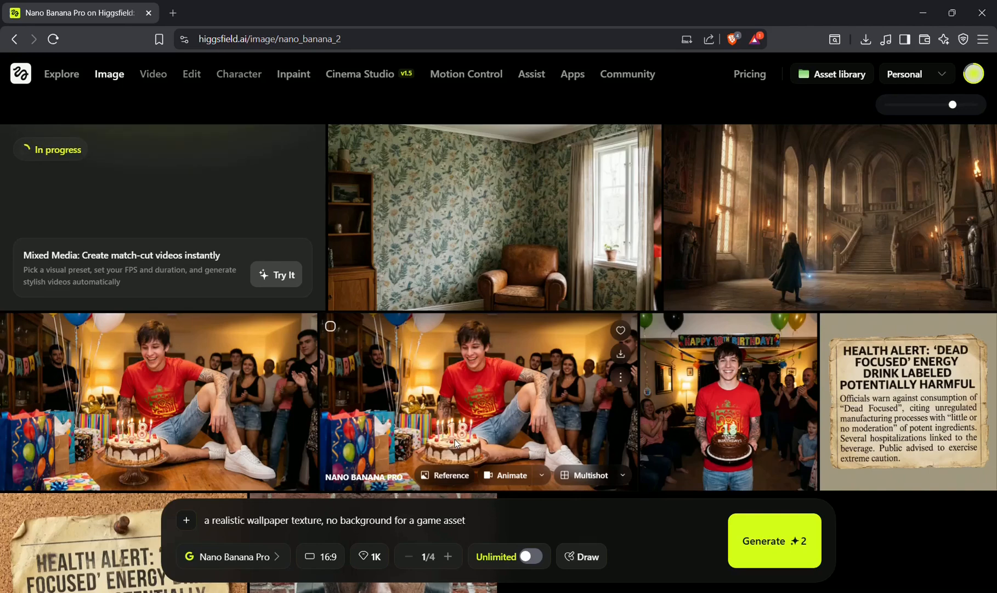
Open the generated wallpaper texture in the enlarged preview to examine it, then close the preview.
left_click_drag(467, 519, 243, 518)
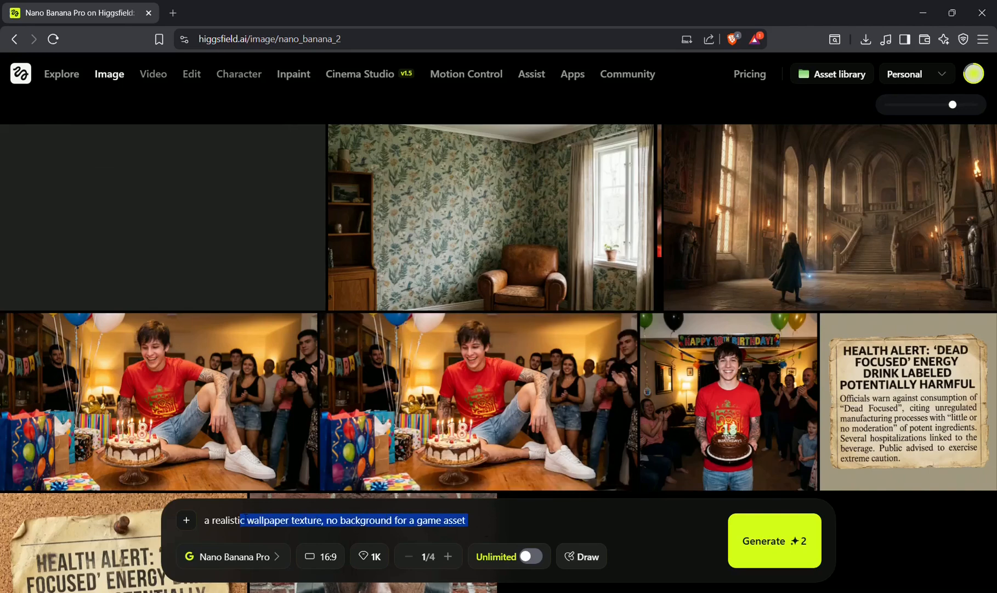
left_click(215, 272)
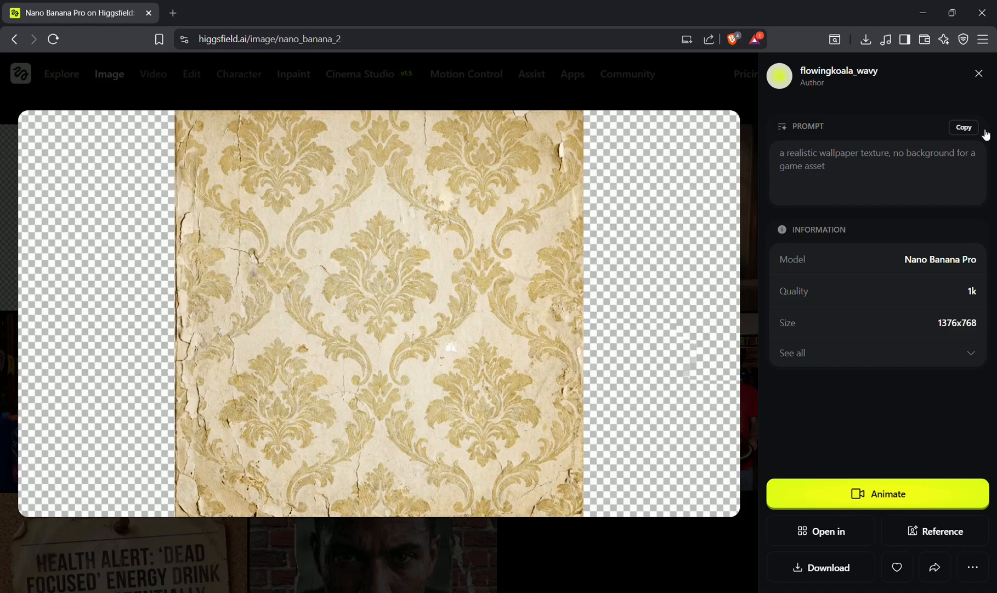
left_click(980, 74)
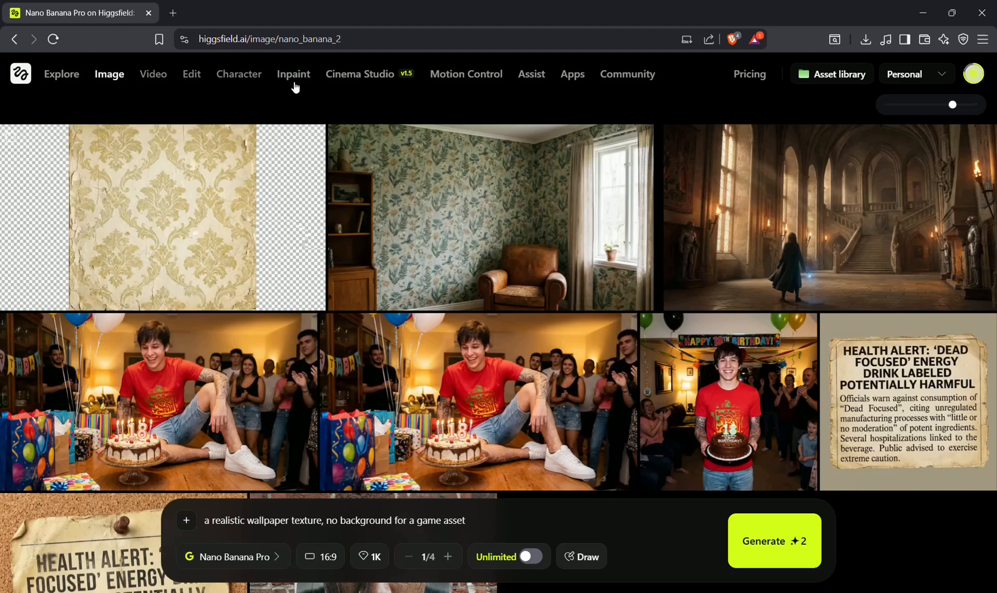
mouse_move(228, 169)
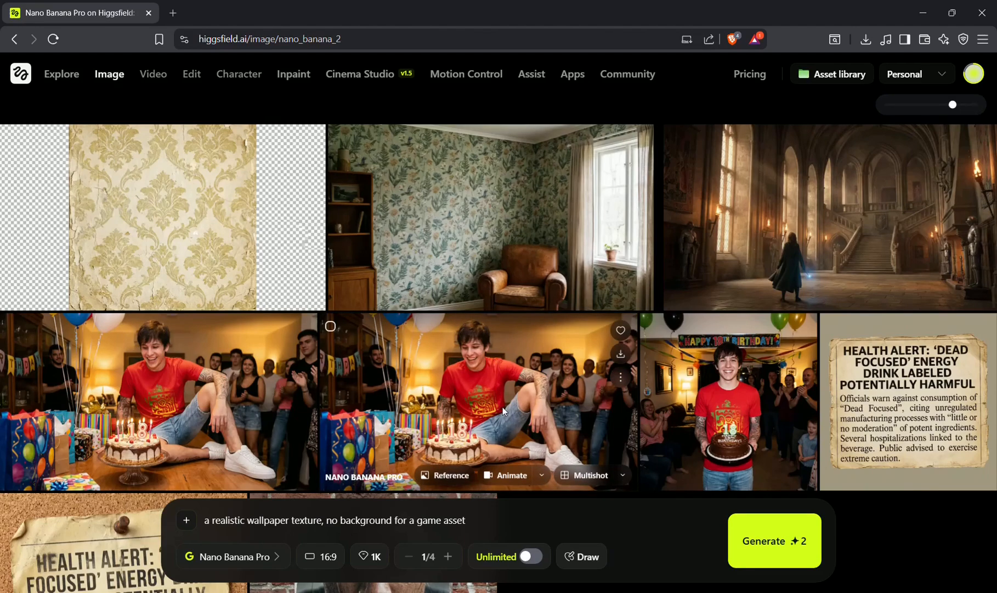
scroll(503, 406, "down", 5)
scroll(426, 351, "up", 6)
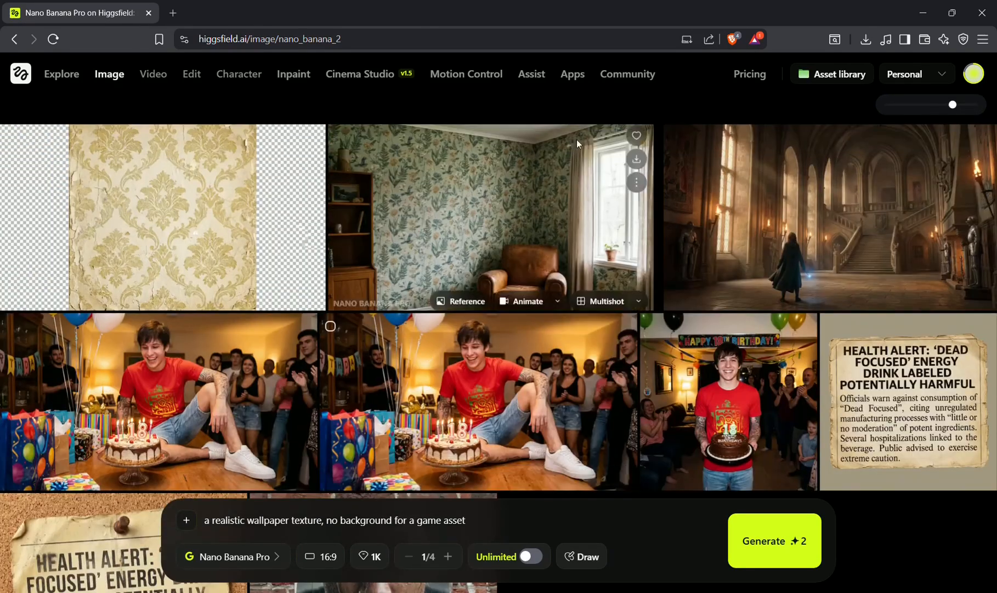